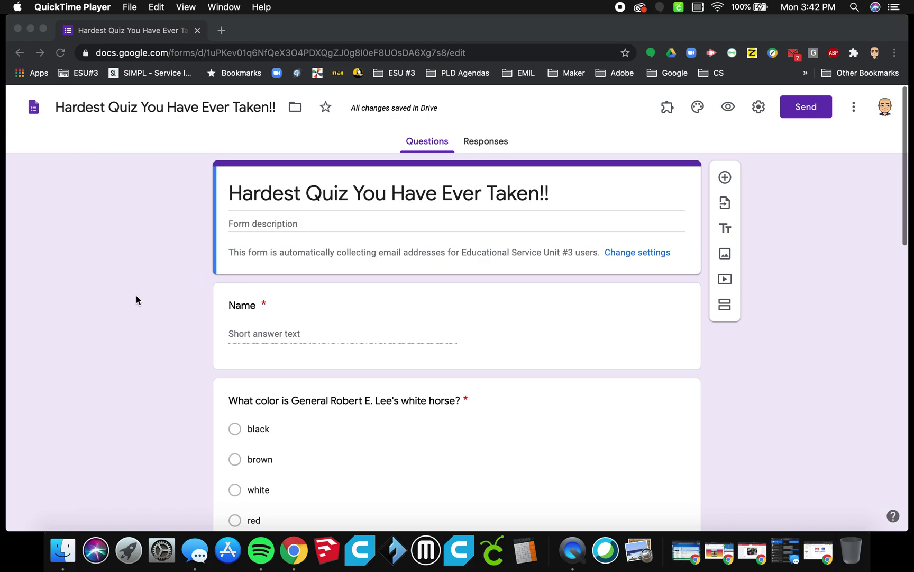
Step: Save quiz mode on, with grades released immediately and locked mode left off
scroll(176, 352, "down", 5)
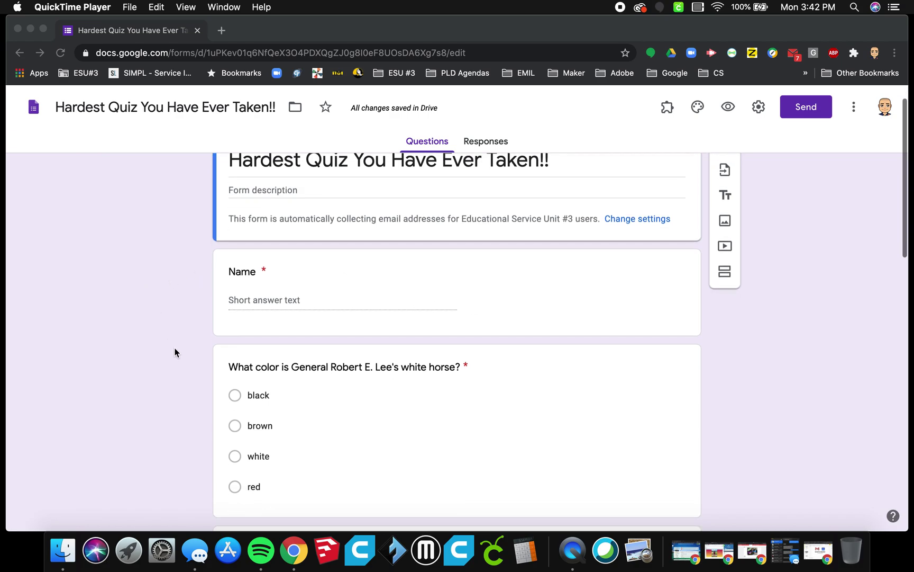
scroll(463, 321, "down", 3)
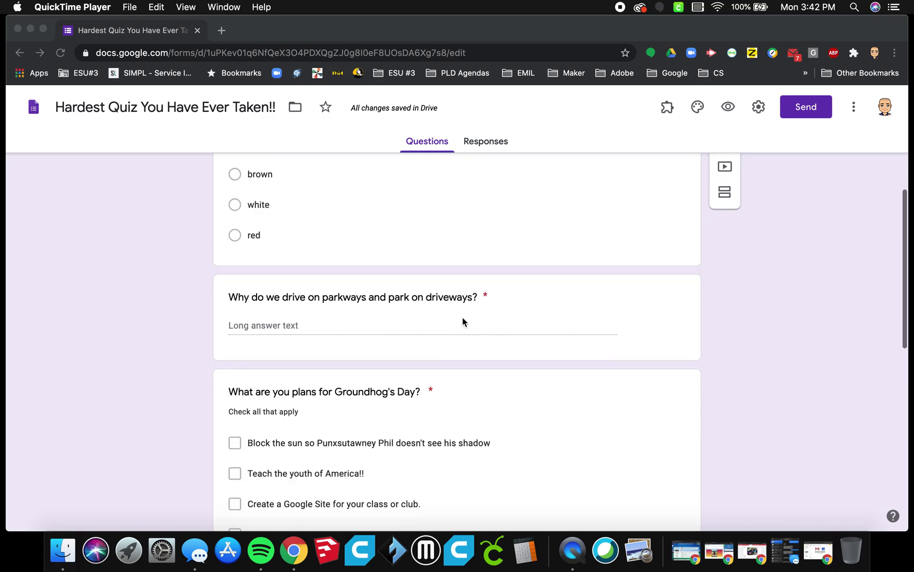
scroll(463, 321, "up", 7)
scroll(462, 321, "down", 14)
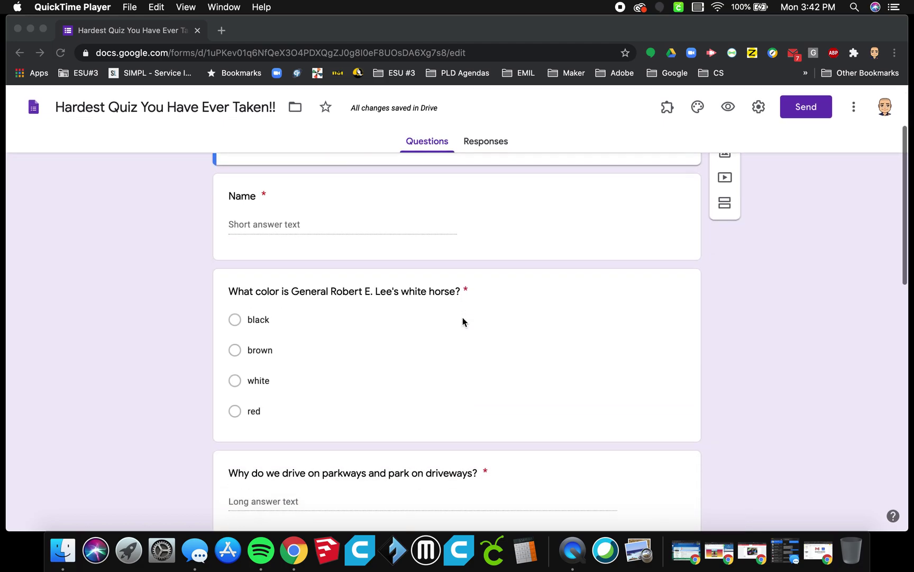
scroll(463, 321, "down", 7)
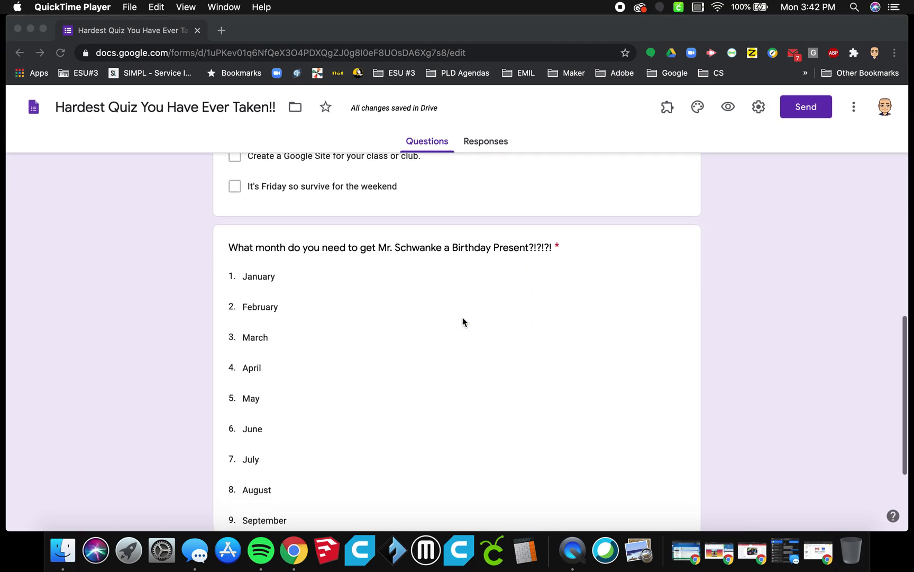
scroll(462, 321, "up", 20)
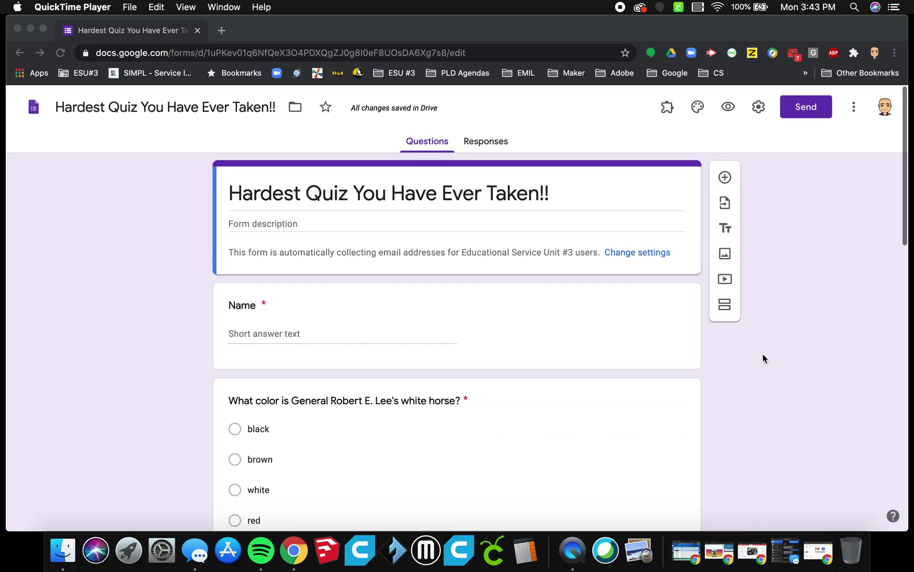
left_click(759, 109)
left_click(759, 109)
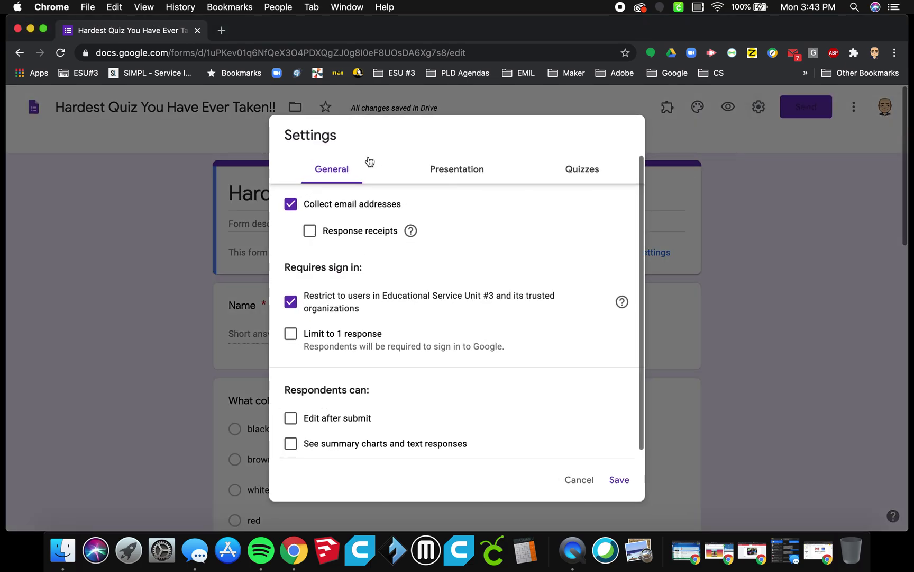
left_click(569, 177)
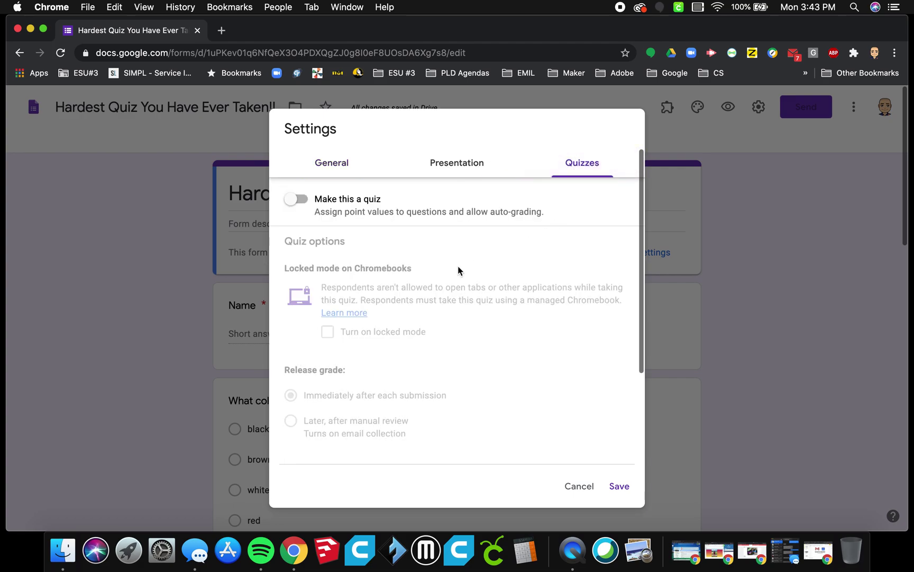
left_click(298, 207)
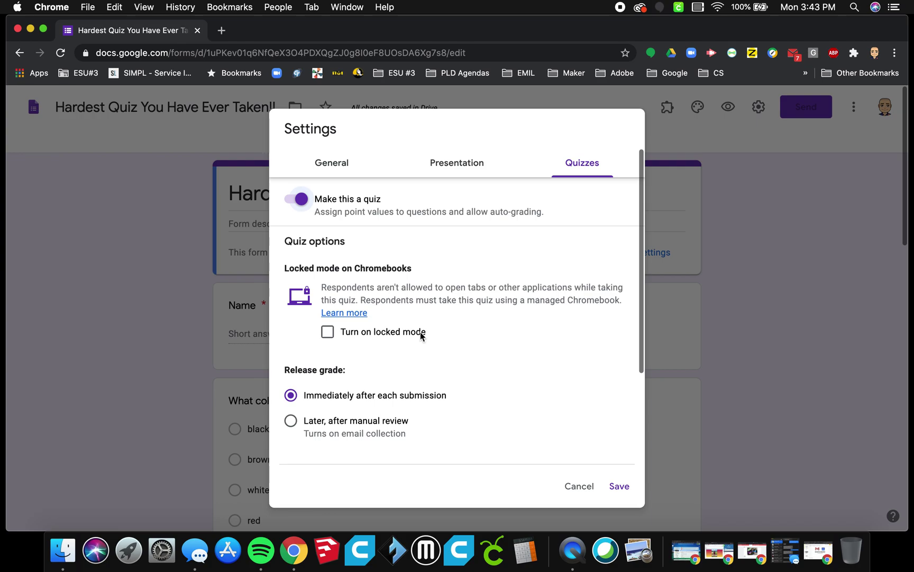
left_click(329, 333)
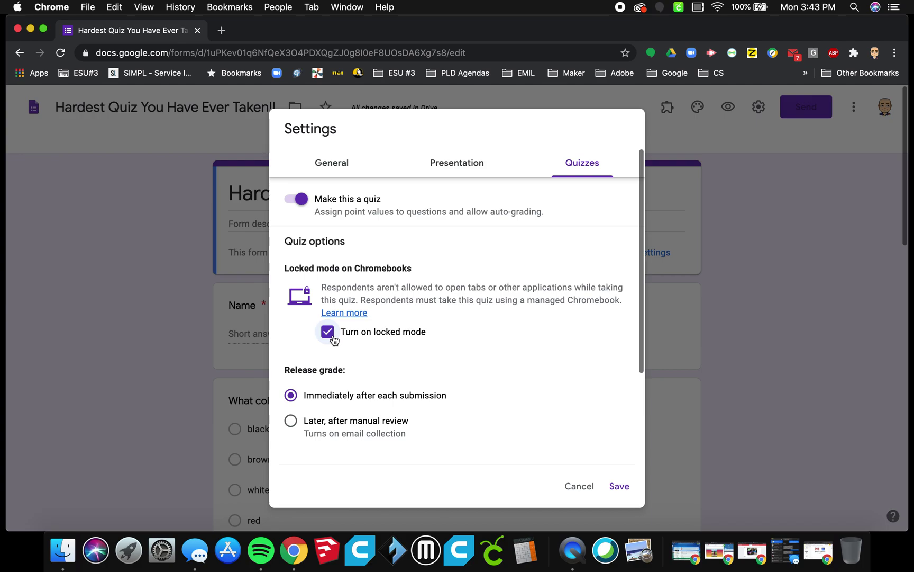
left_click(331, 336)
left_click(628, 490)
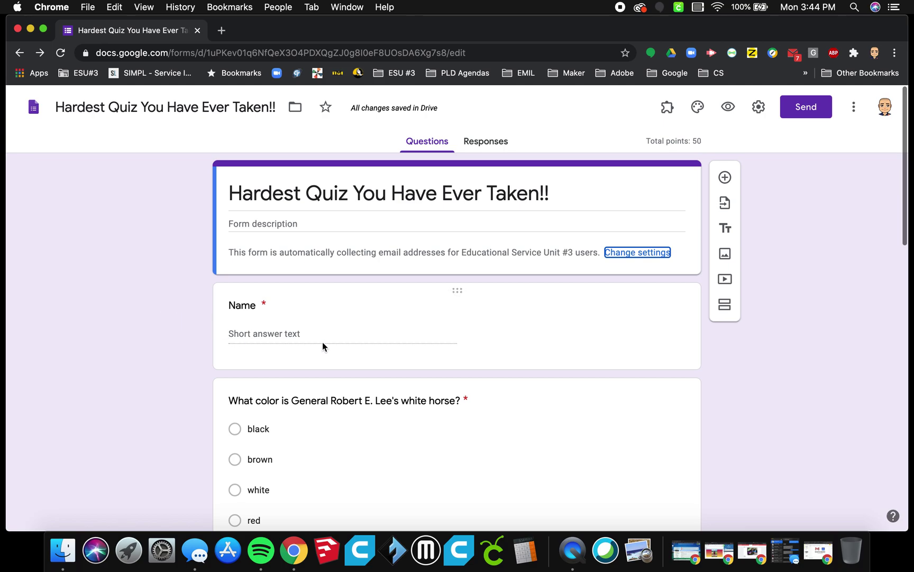
Step: Make the Name question worth 0 points in its answer key
left_click(251, 306)
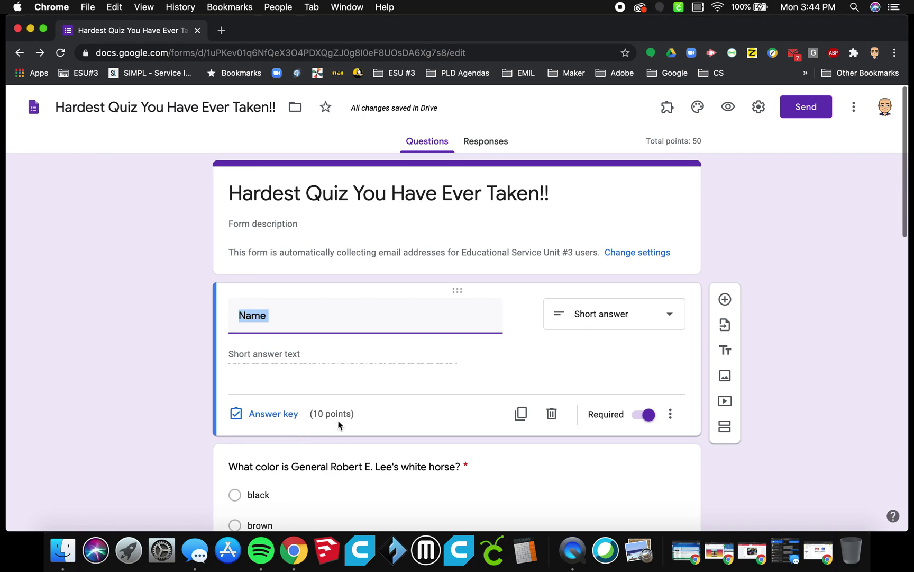
left_click(287, 418)
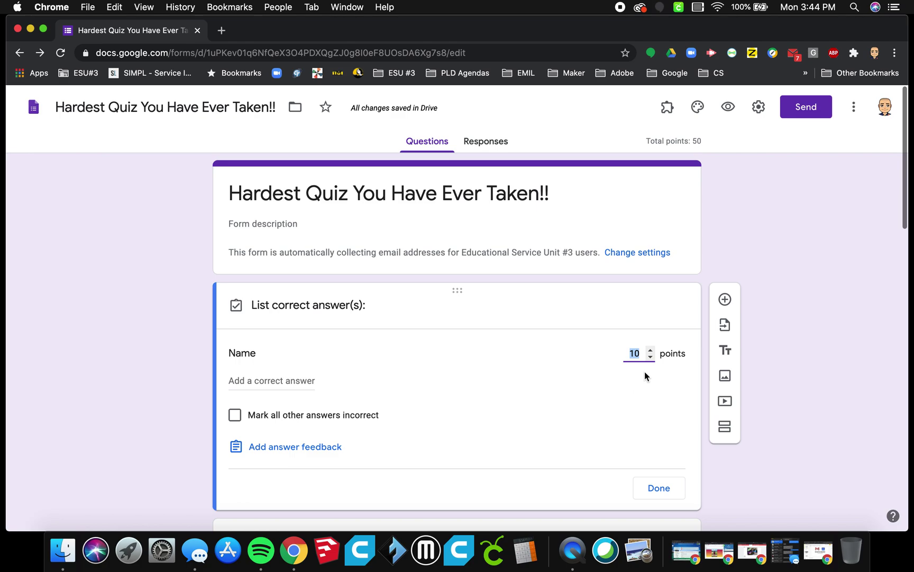
type("0")
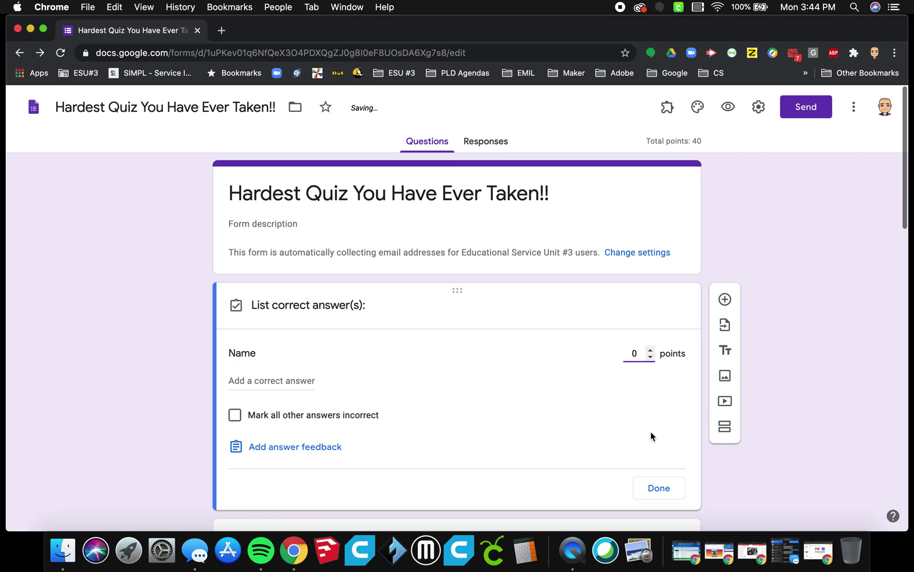
left_click(658, 487)
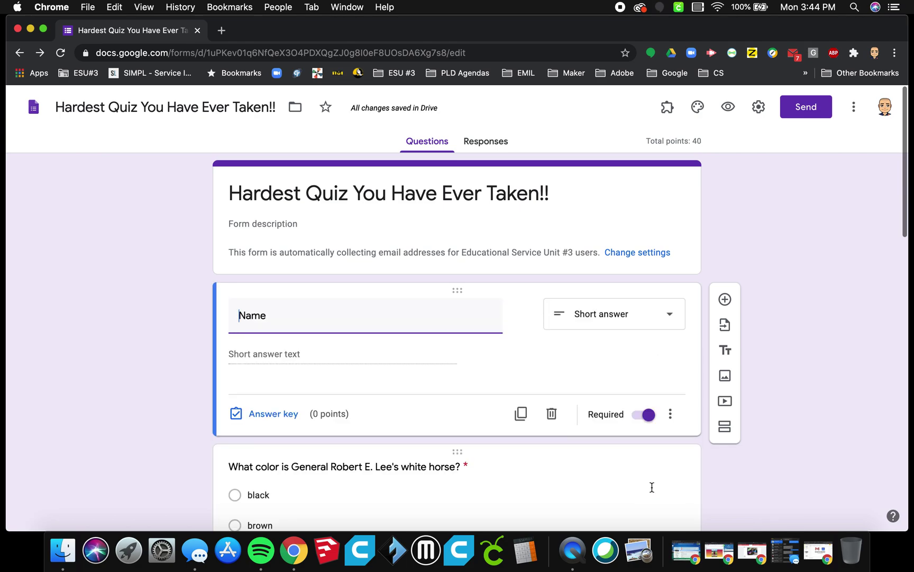
Step: Mark white as the correct answer to the horse colour question
scroll(652, 487, "down", 5)
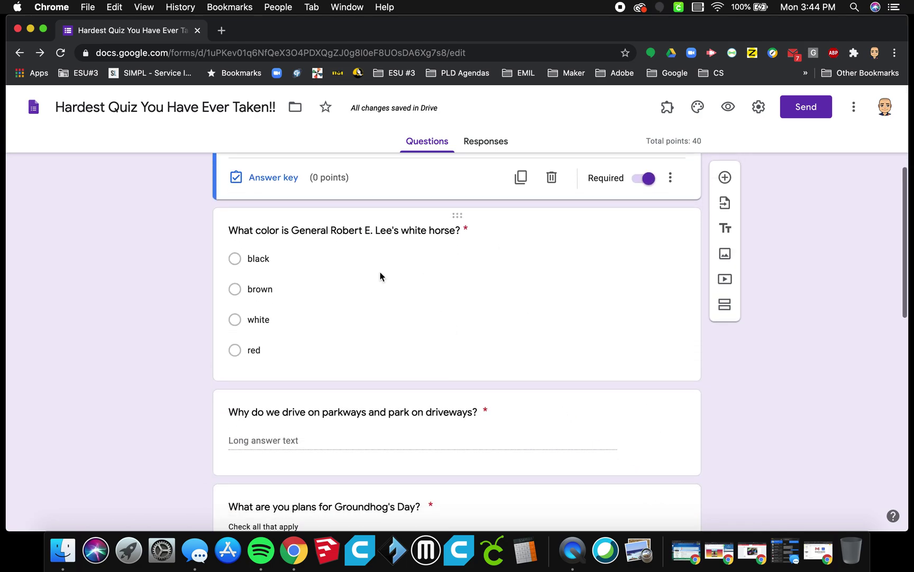
left_click(408, 278)
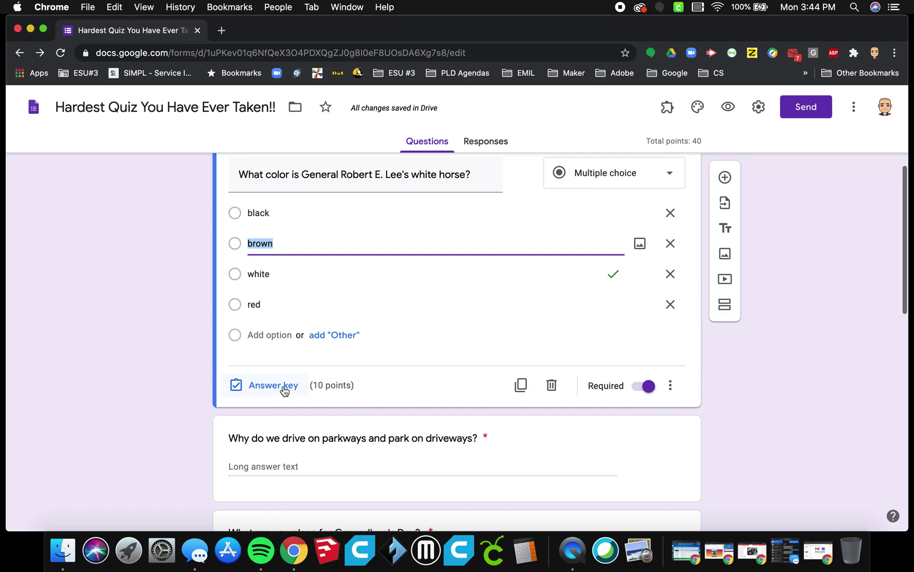
left_click(267, 390)
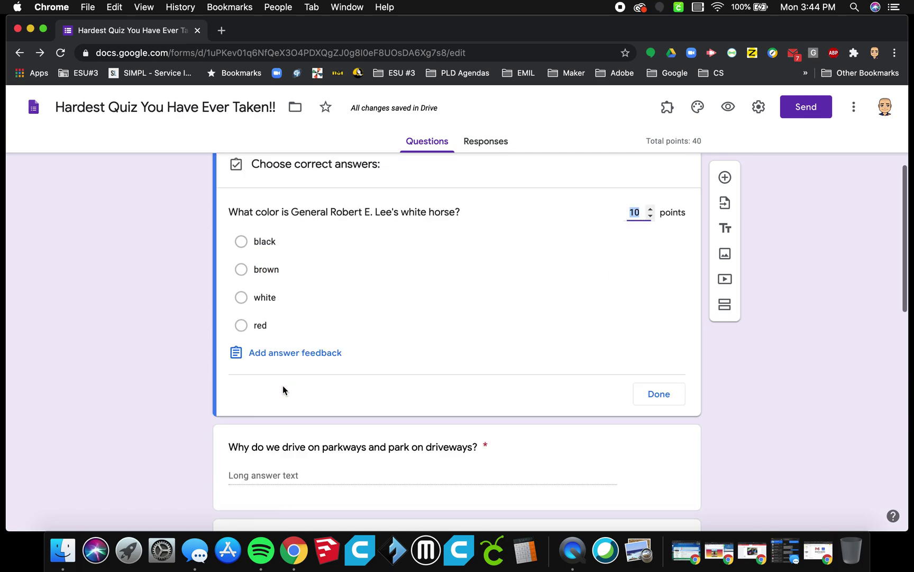
left_click(242, 297)
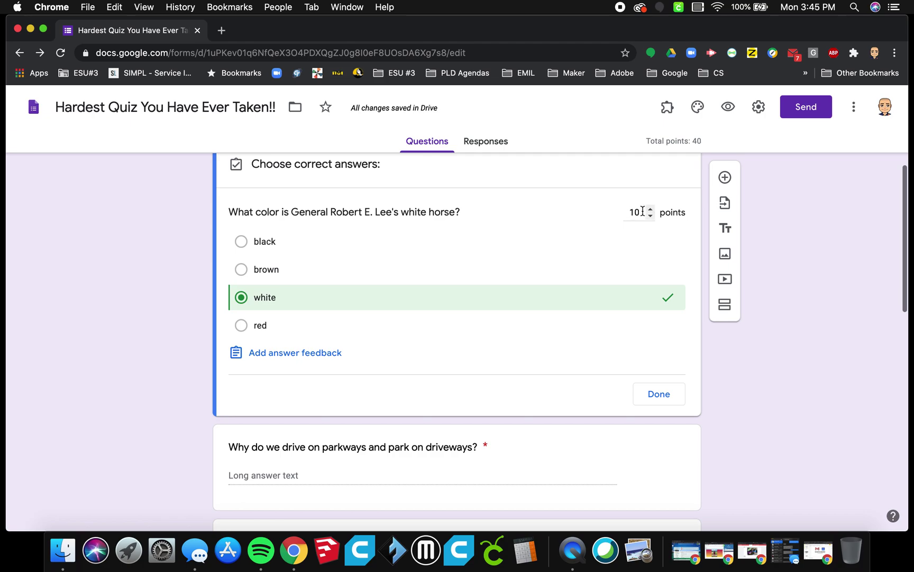
left_click(649, 394)
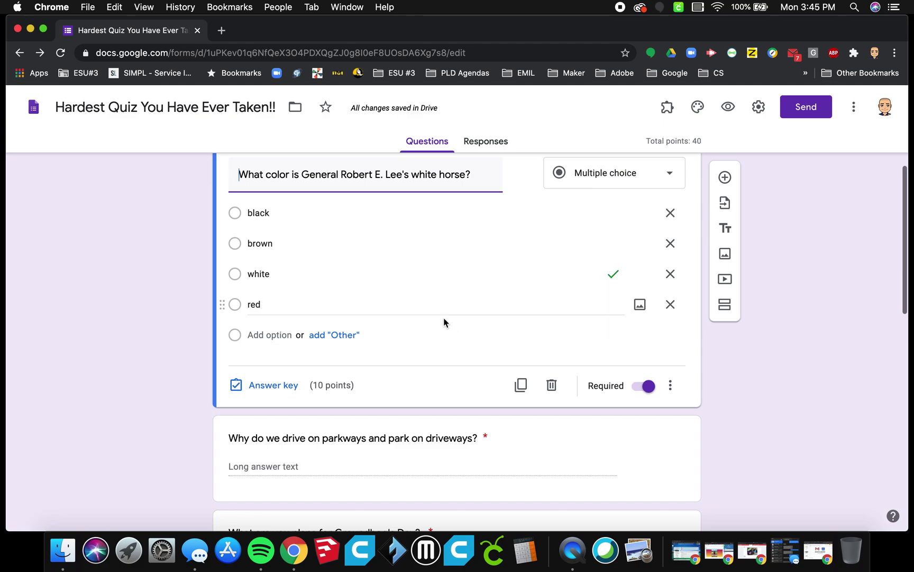
Step: Raise the parkways question's point value in its answer key
scroll(443, 317, "down", 1)
scroll(443, 322, "down", 5)
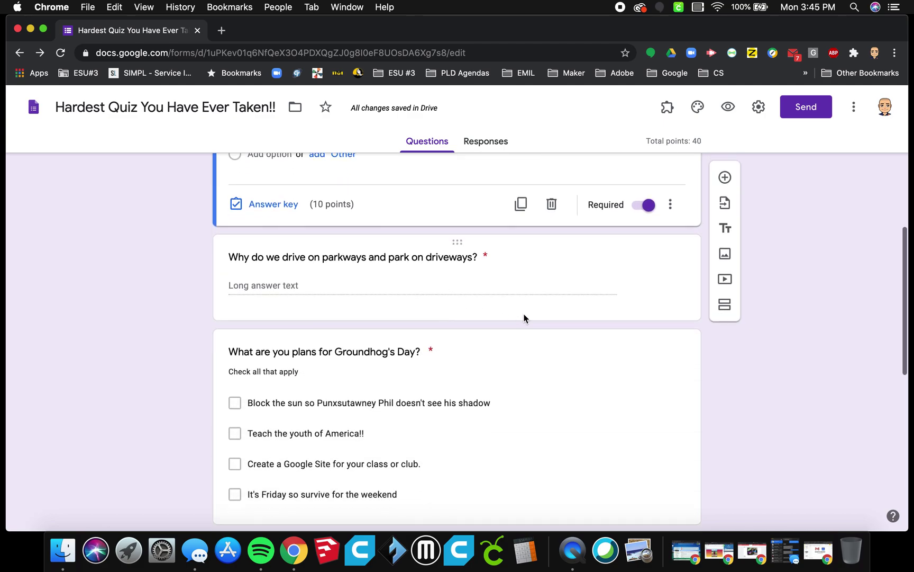
left_click(526, 313)
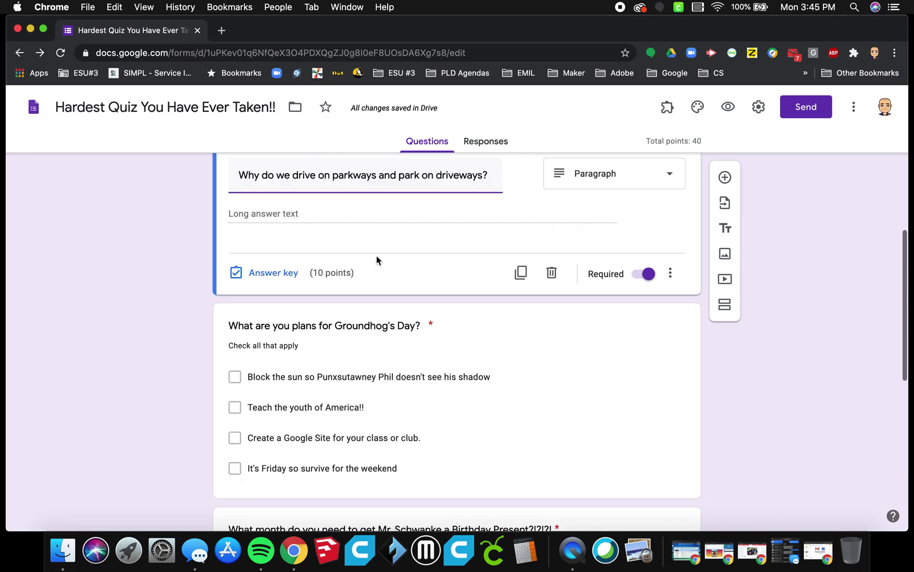
left_click(279, 277)
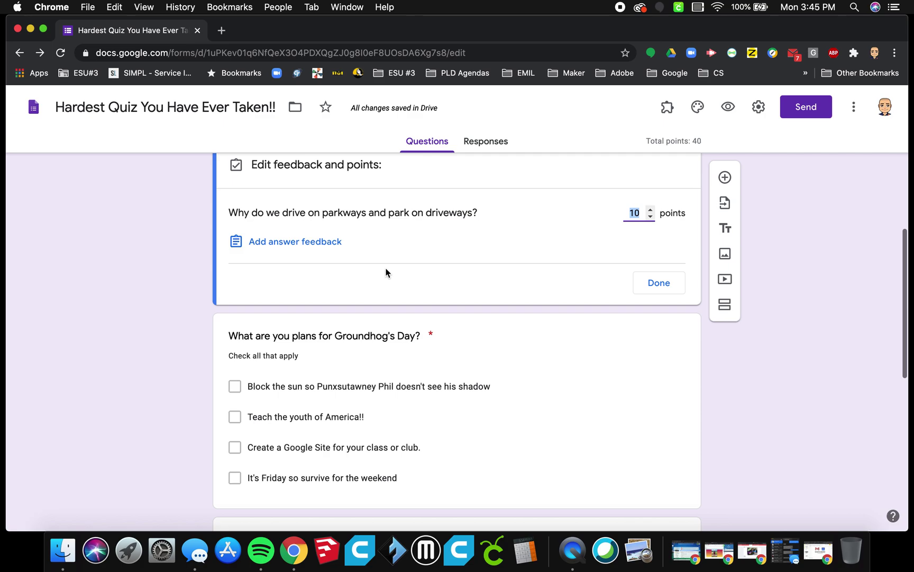
left_click(650, 210)
left_click(651, 209)
left_click(651, 209)
left_click(650, 209)
left_click(651, 209)
left_click(650, 209)
left_click(650, 210)
left_click(650, 210)
left_click(650, 210)
left_click(650, 210)
left_click(651, 210)
left_click(651, 210)
left_click(650, 209)
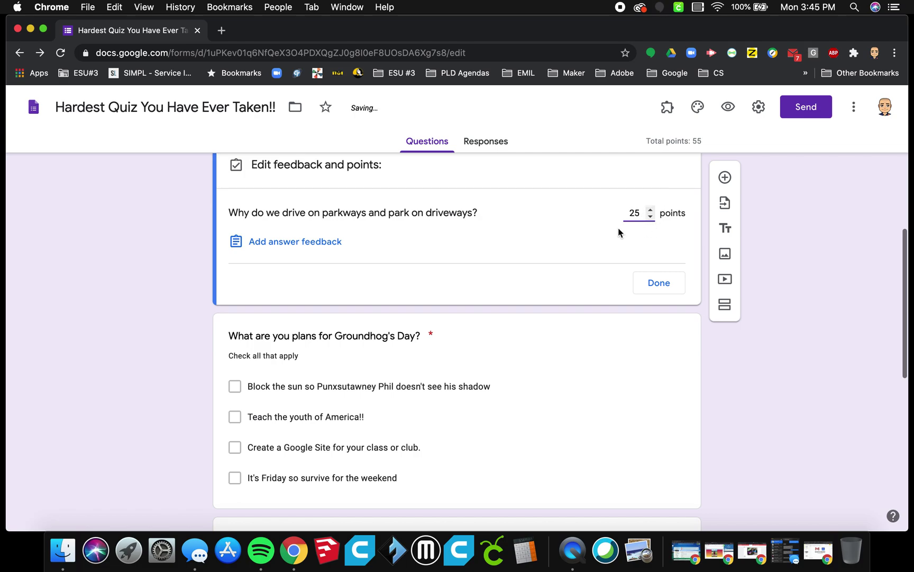
left_click(660, 286)
Step: Mark 'Teach the youth of America!!' and 'It's Friday so survive for the weekend' correct, worth 18 points
scroll(595, 318, "down", 3)
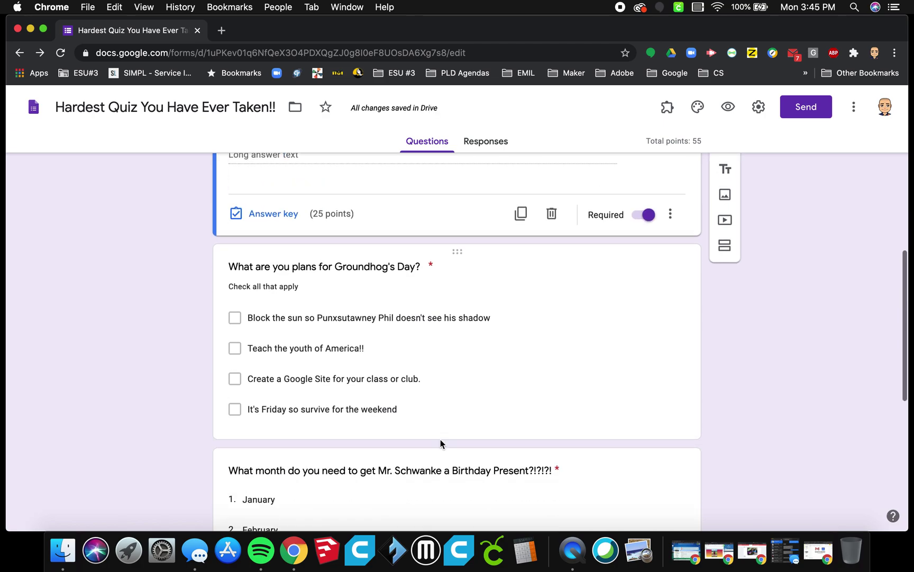
left_click(547, 286)
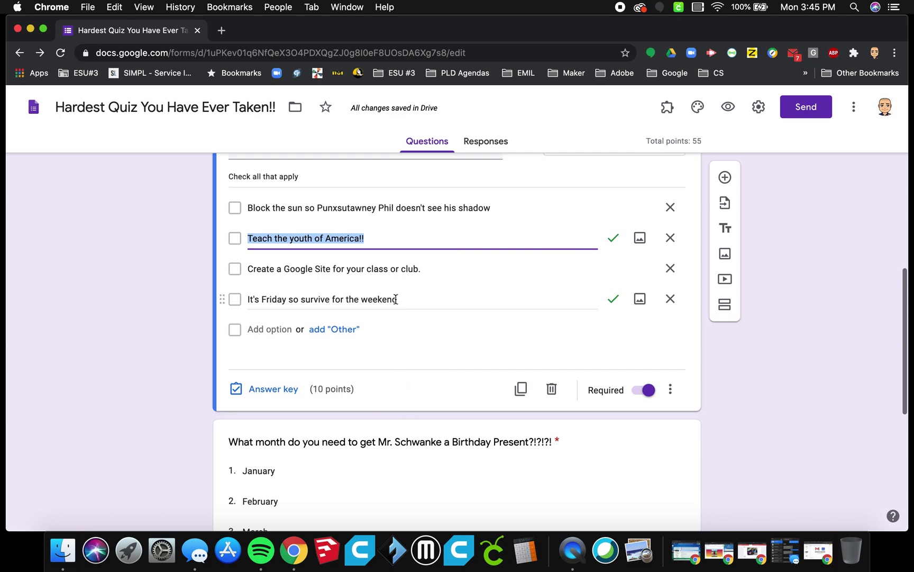
scroll(393, 294, "up", 1)
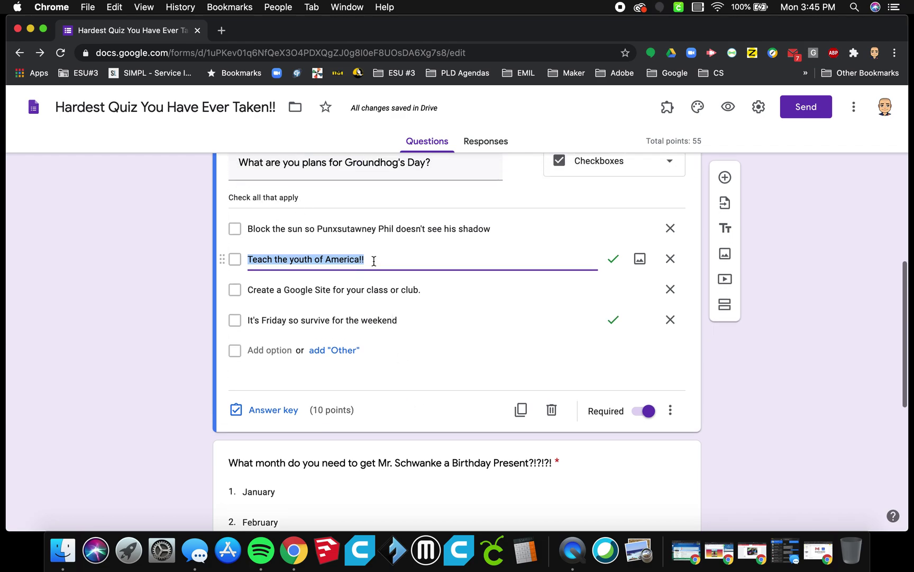
left_click(280, 410)
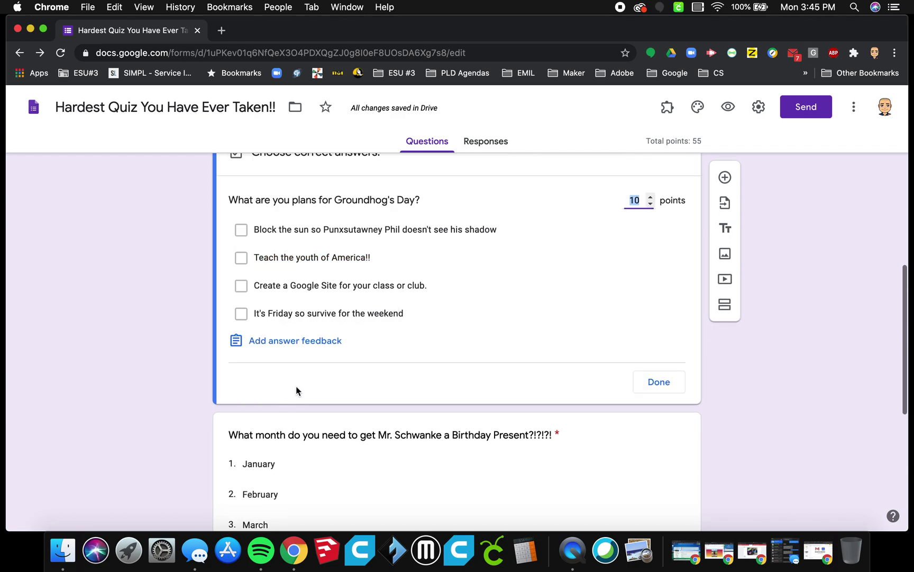
left_click(250, 260)
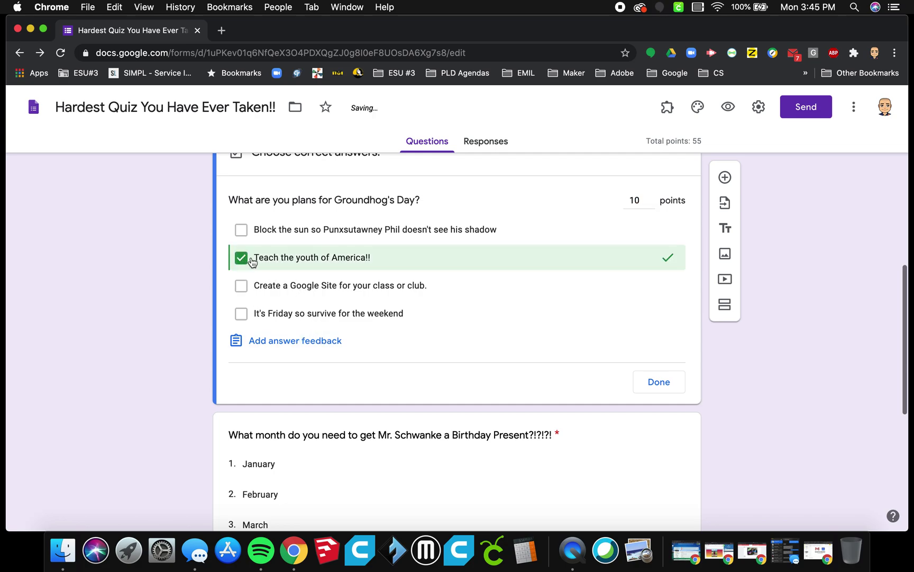
left_click(242, 314)
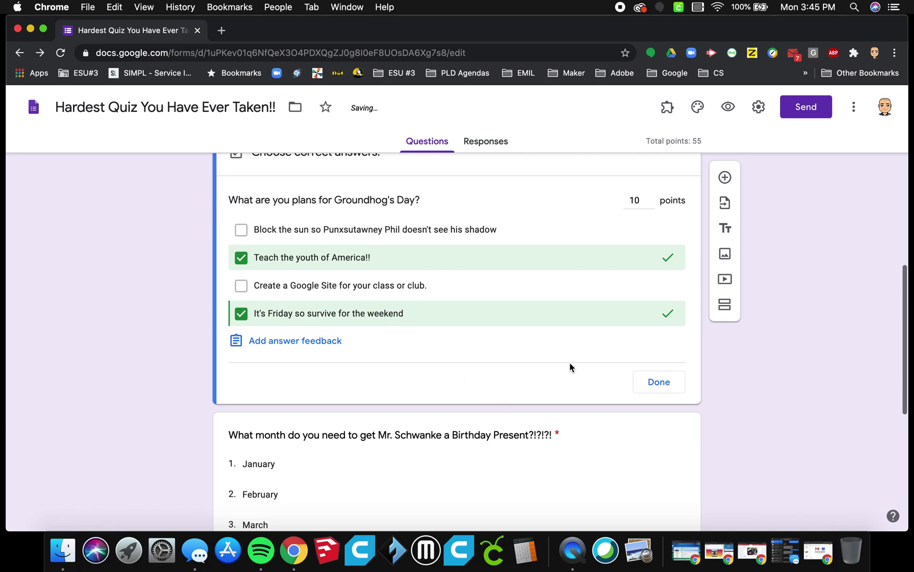
left_click(651, 197)
left_click(651, 197)
left_click(651, 197)
left_click(651, 197)
left_click(650, 197)
left_click(651, 197)
left_click(651, 197)
left_click(651, 197)
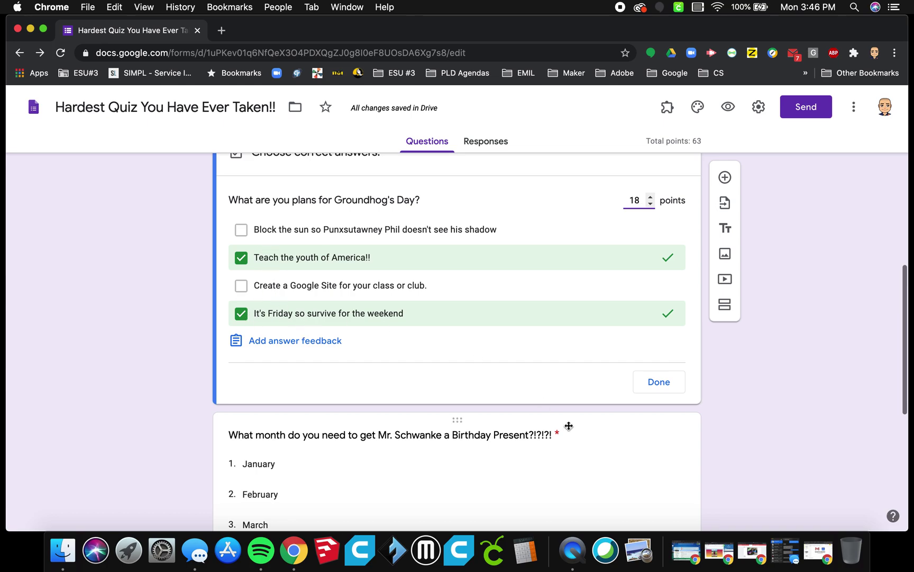
Step: Finish the Groundhog's Day key, then set April as the month question's correct 10-point answer
left_click(662, 391)
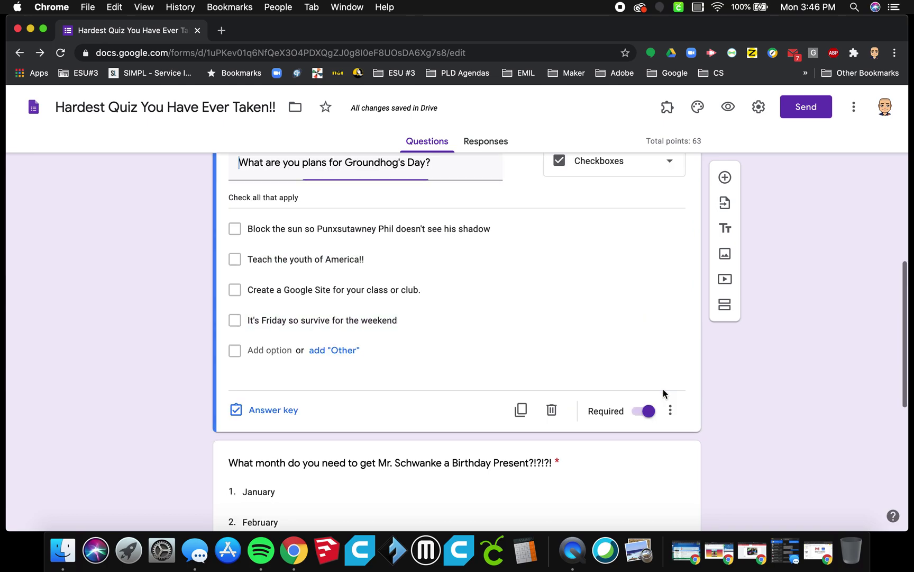
scroll(540, 406, "down", 5)
left_click(518, 365)
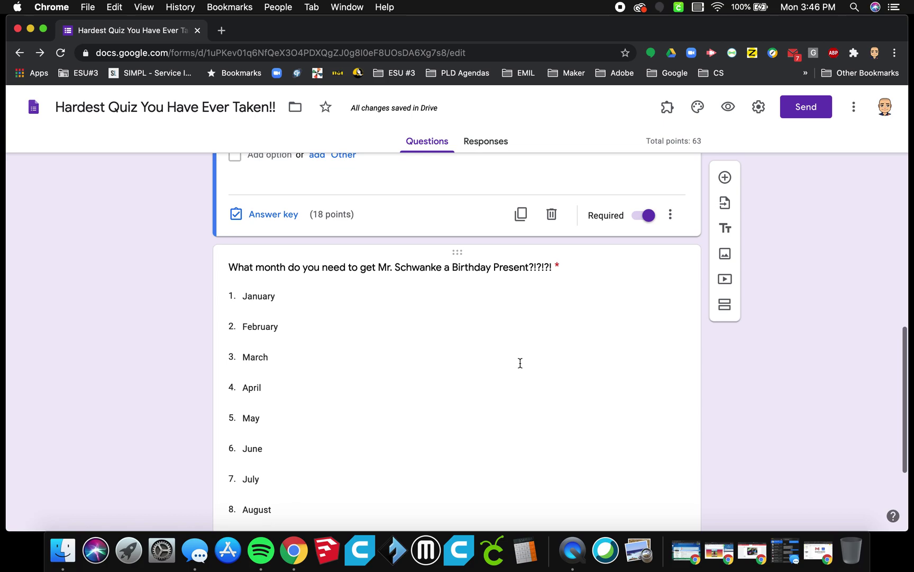
scroll(518, 363, "down", 4)
left_click(262, 467)
left_click(258, 249)
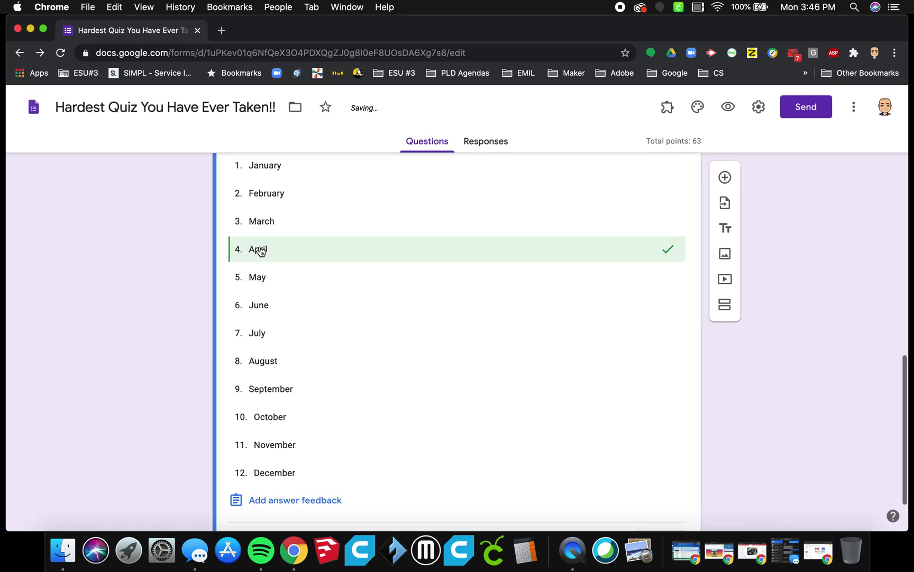
scroll(353, 298, "up", 3)
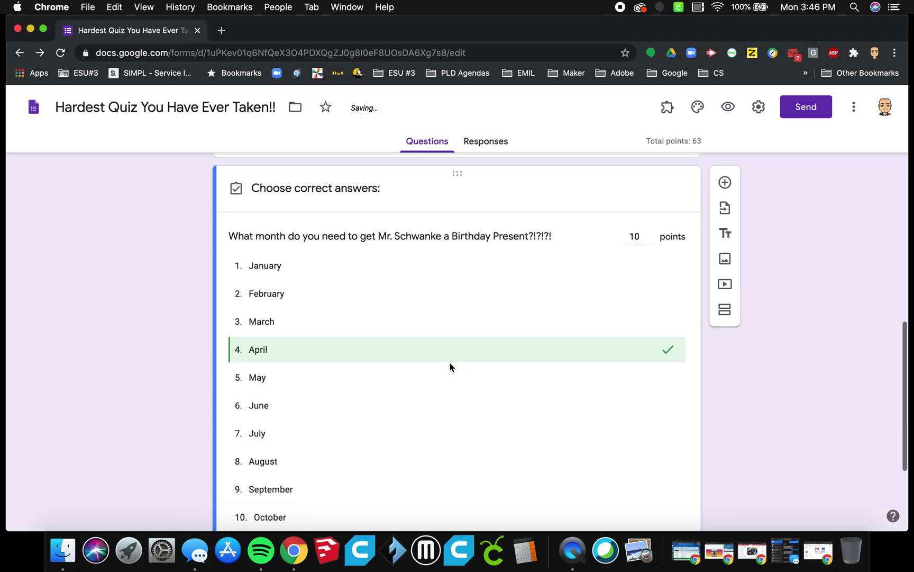
scroll(449, 367, "down", 3)
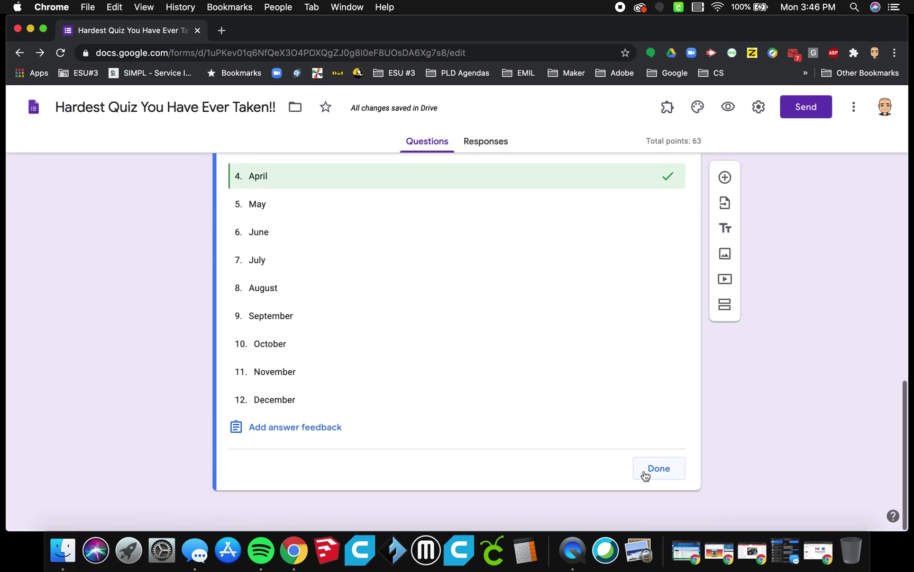
left_click(646, 475)
scroll(645, 475, "up", 10)
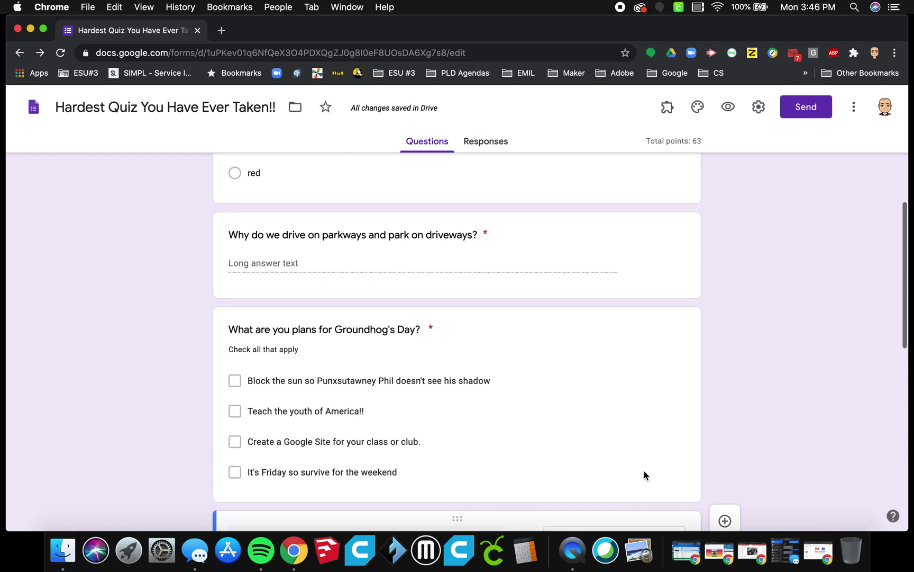
scroll(745, 367, "up", 2)
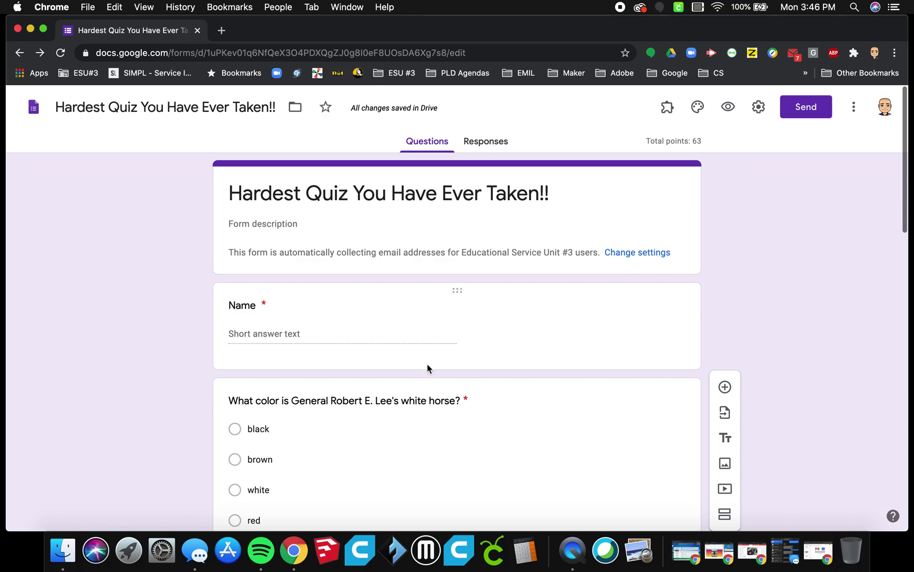
Step: Switch off Accepting responses on the Responses tab (0 responses), then return to Questions
scroll(428, 365, "down", 6)
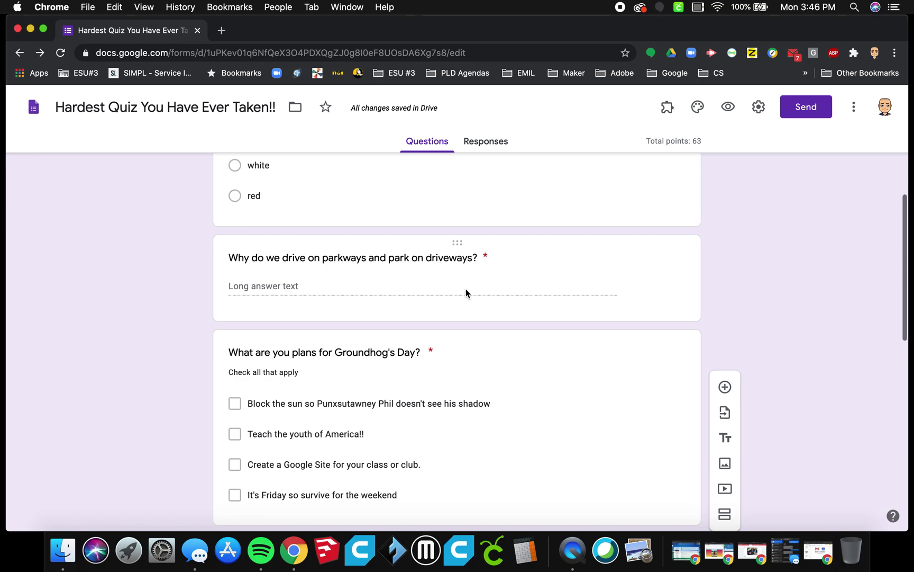
left_click(479, 146)
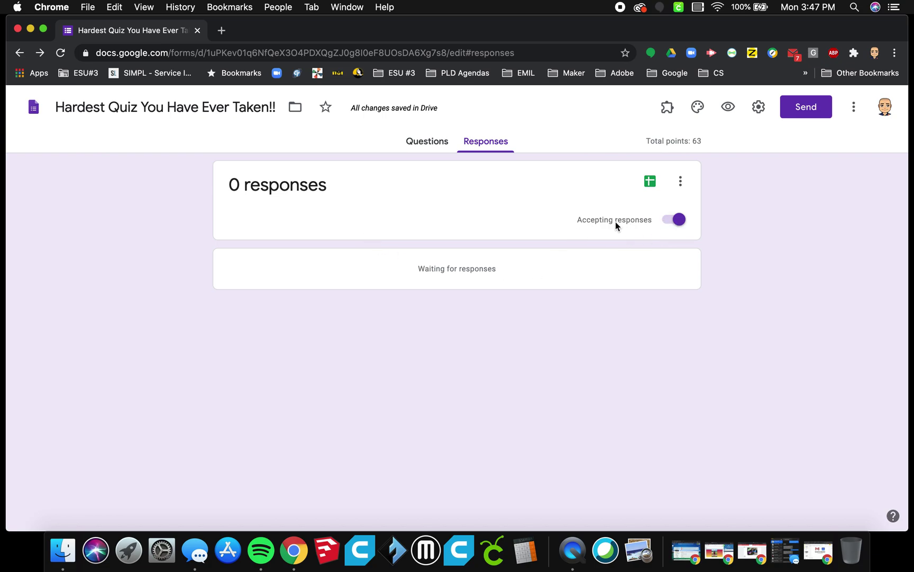
left_click(672, 227)
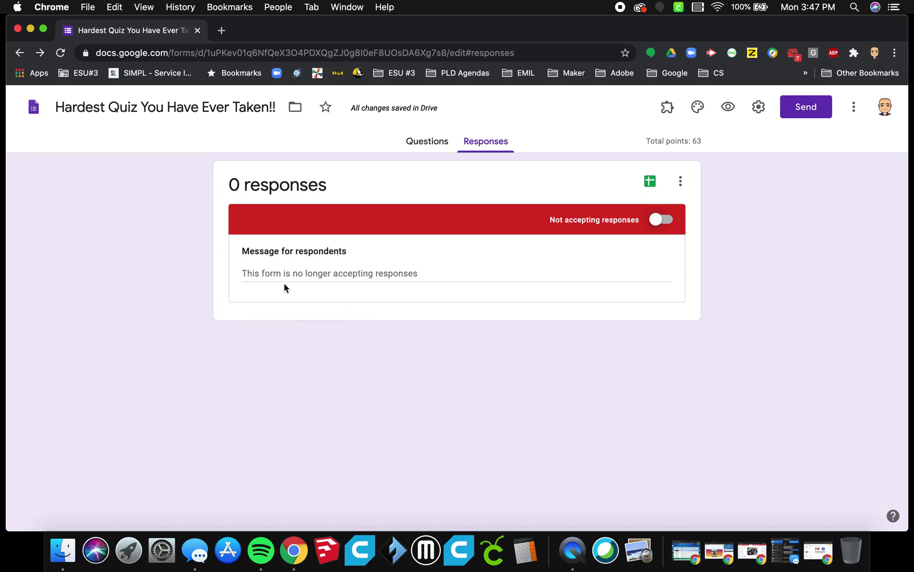
left_click(437, 142)
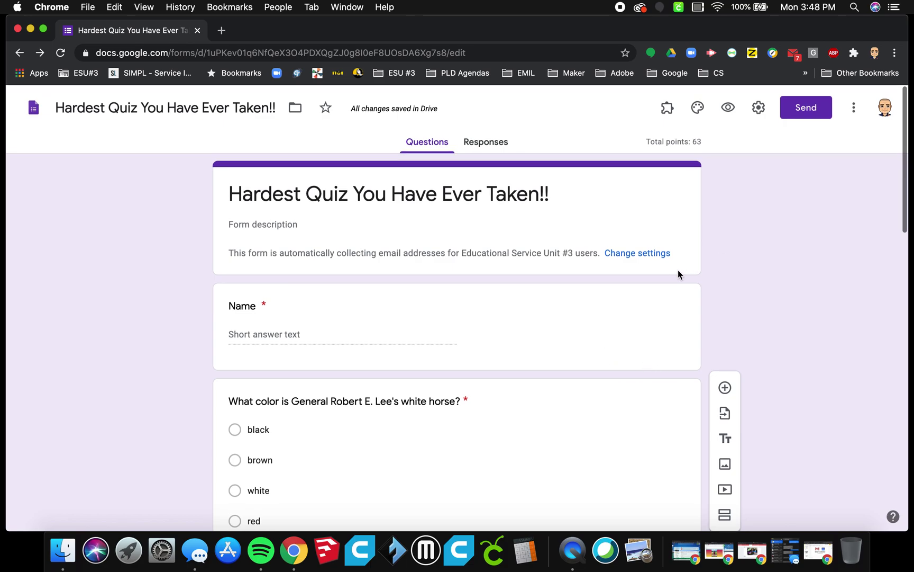
Step: Add a new Untitled Section below the title section, starting at the Name question
triple_click(675, 188)
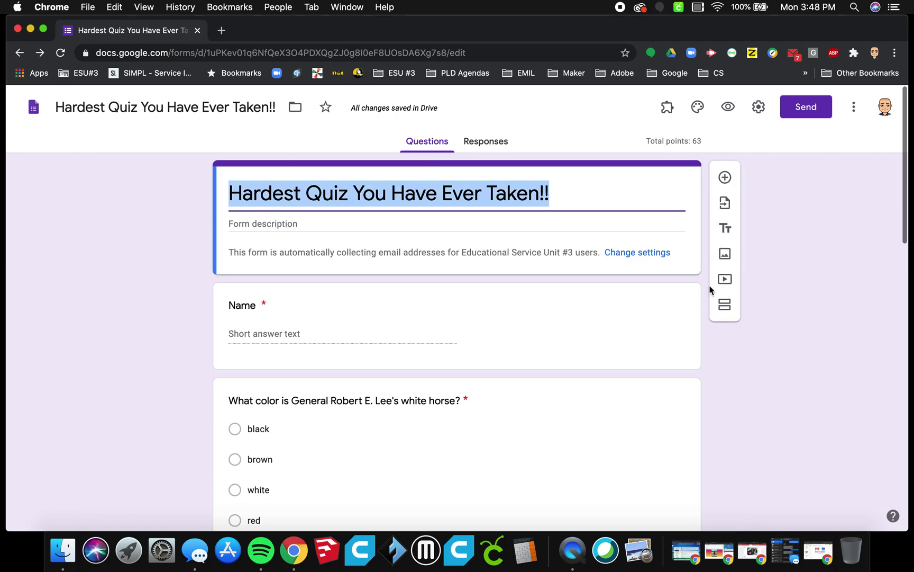
left_click(725, 311)
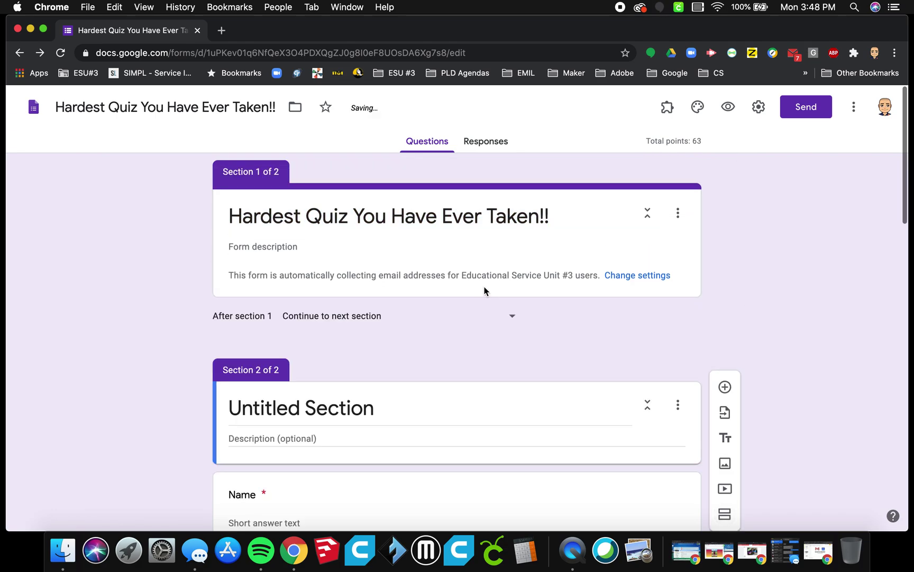
triple_click(434, 211)
key("super+c")
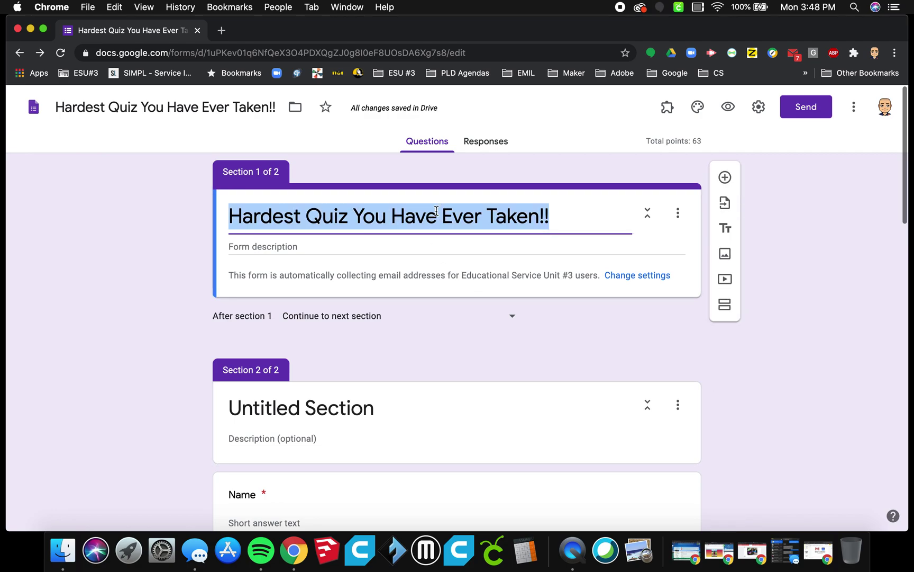
Step: Paste the quiz title as section 2's heading and retitle section 1 'Quiz Password'
left_click(342, 405)
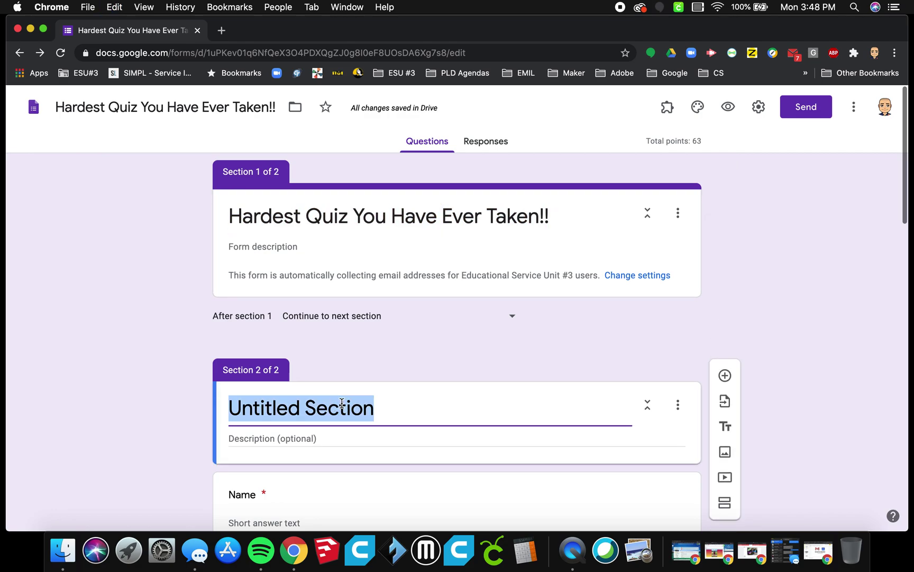
key("super+v")
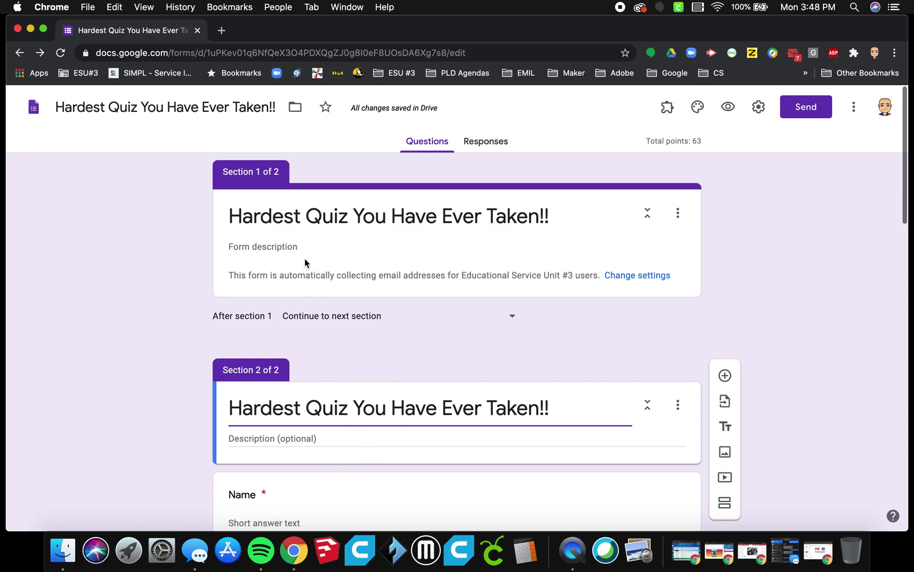
triple_click(298, 229)
type("Q")
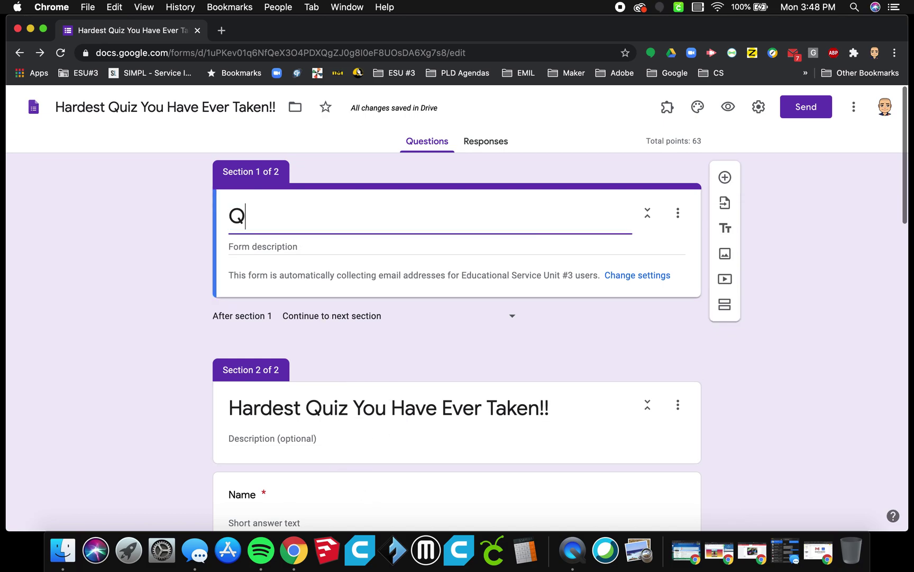
type("uiz ")
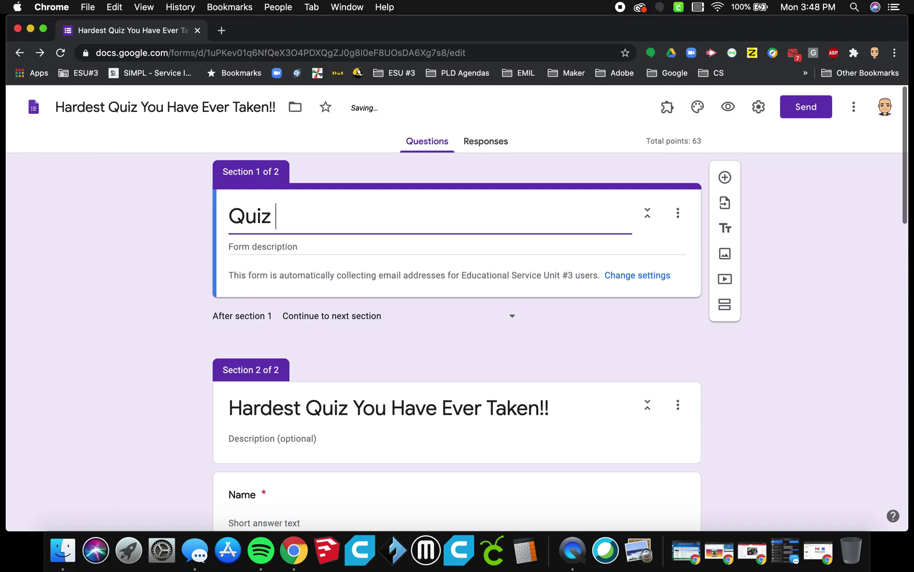
type("Password")
Step: Give section 1 a description asking for the password the teacher gave during class
left_click(295, 247)
type("E")
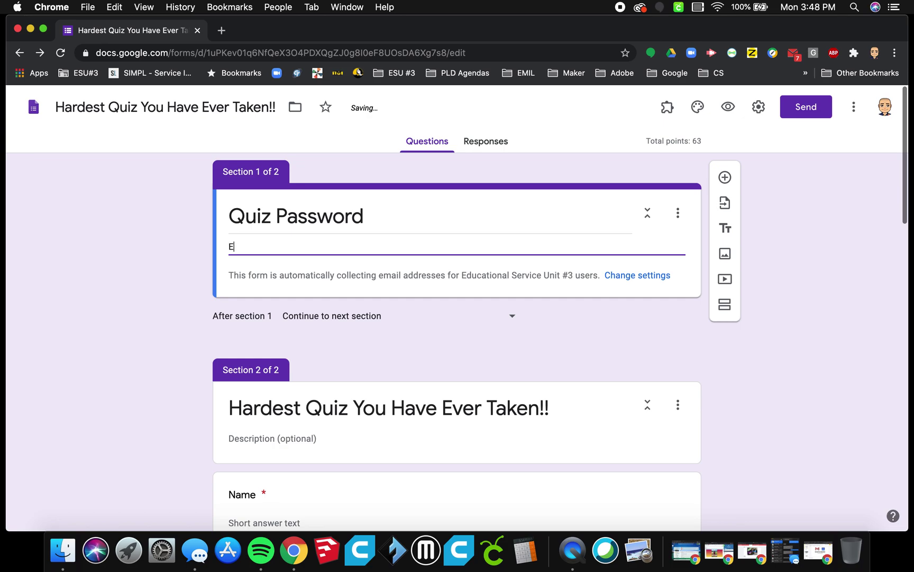
type("nter the password Mr. Schwanke gave y")
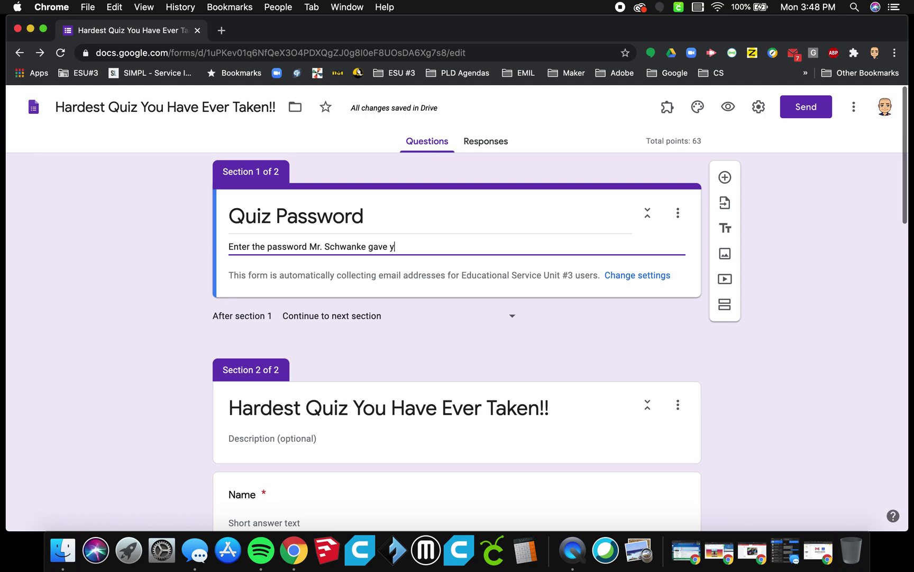
type("ou during class.")
Step: Add a short-answer question titled 'Password' to the Quiz Password section
left_click(725, 177)
type("Password")
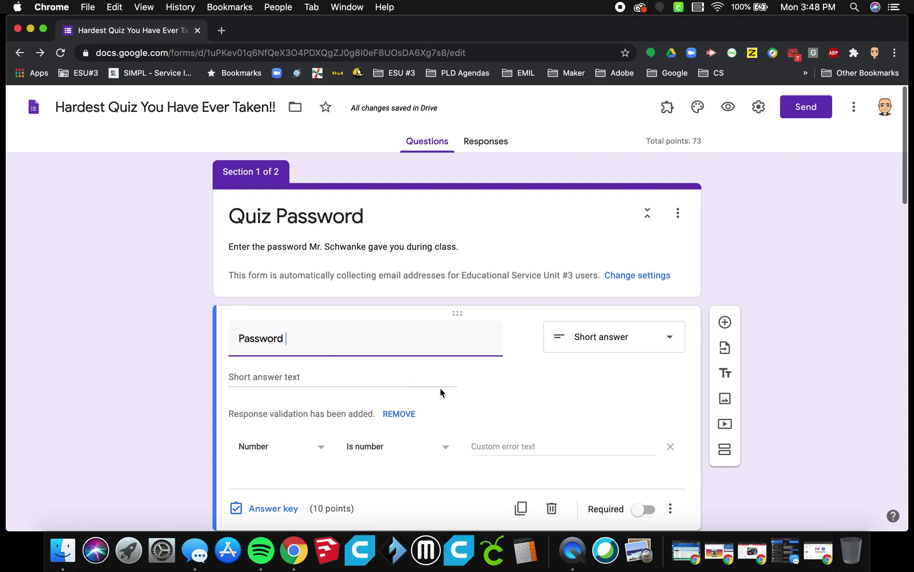
scroll(440, 392, "down", 2)
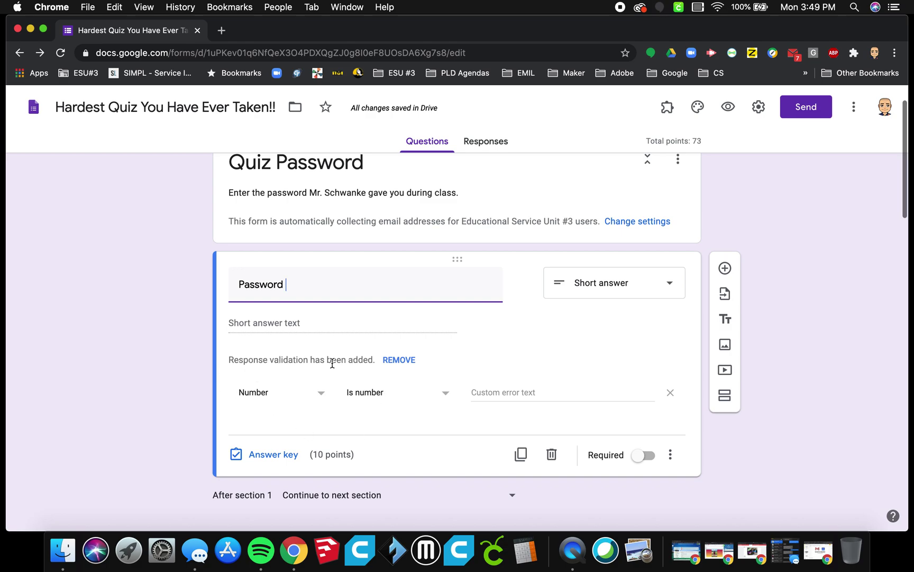
left_click(671, 456)
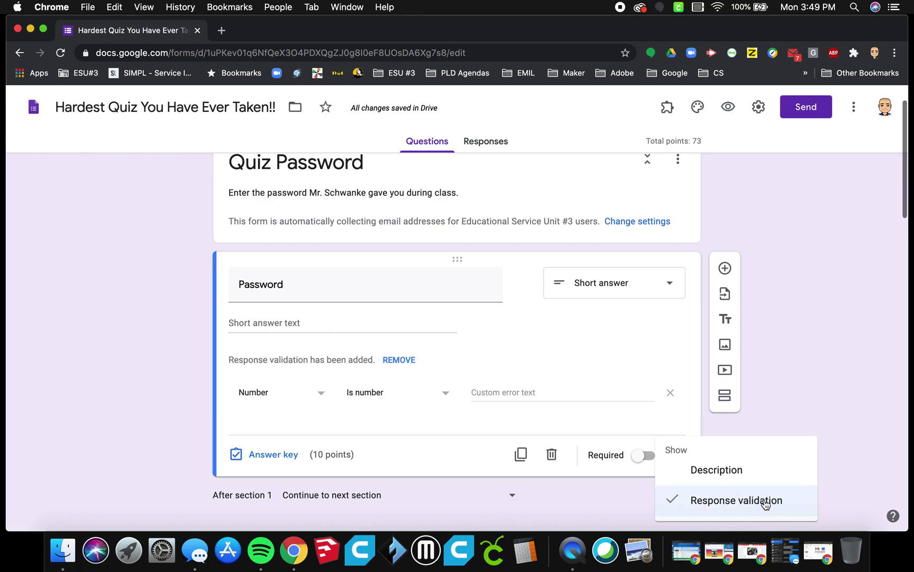
left_click(620, 425)
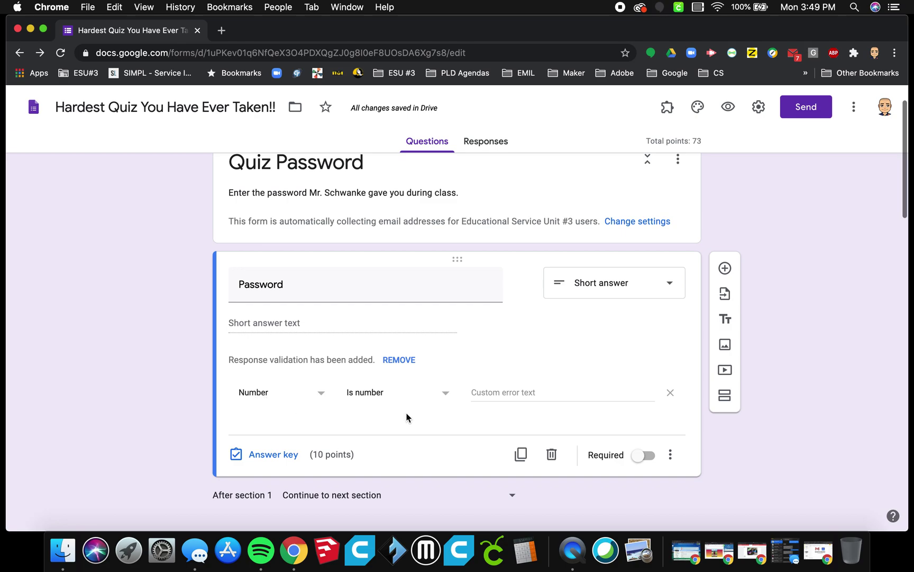
Step: Validate the Password answer as a number equal to the quiz's numeric password
left_click(446, 394)
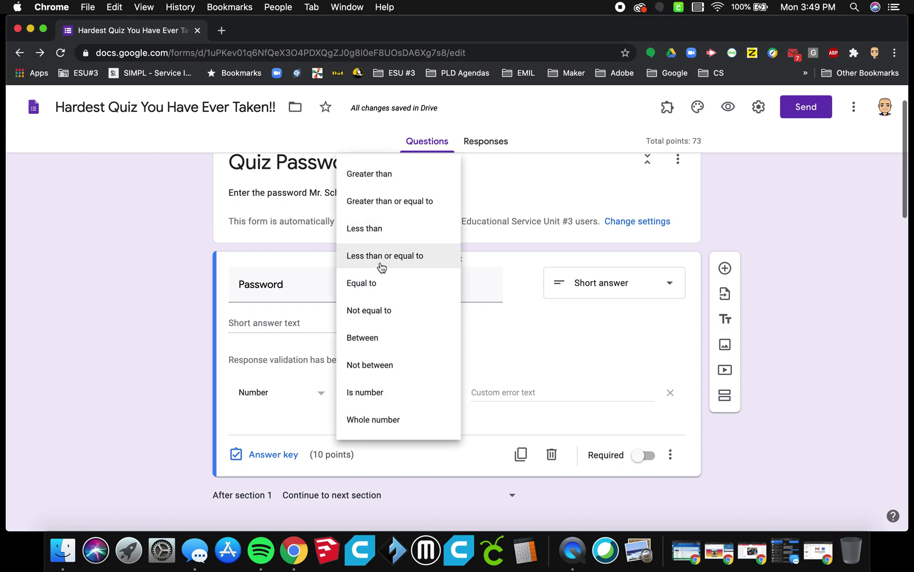
left_click(370, 281)
left_click(488, 391)
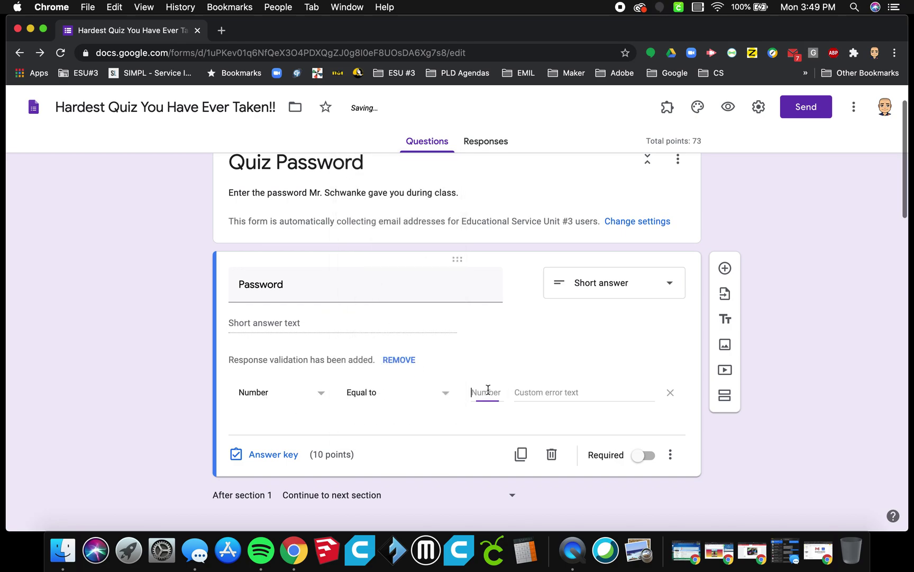
type("8675")
type("309")
left_click(377, 438)
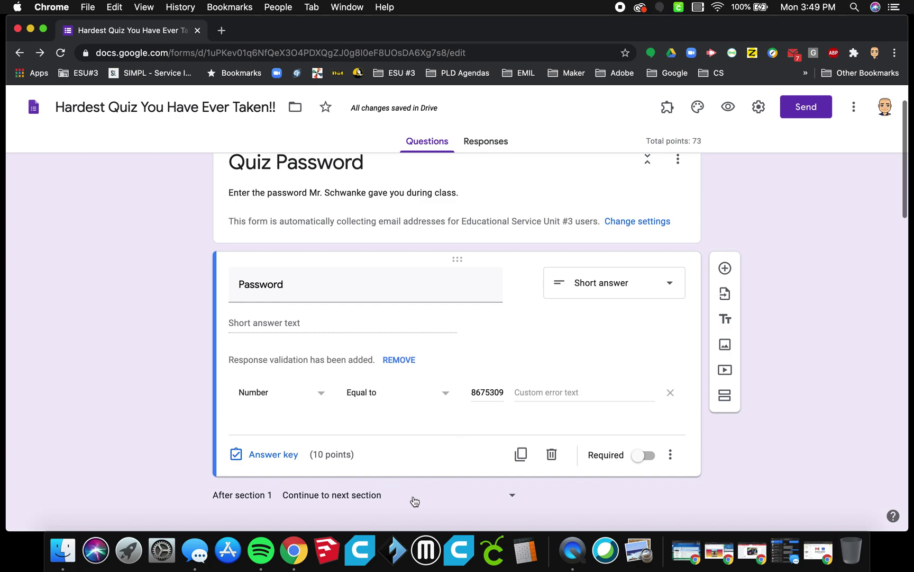
scroll(416, 495, "down", 2)
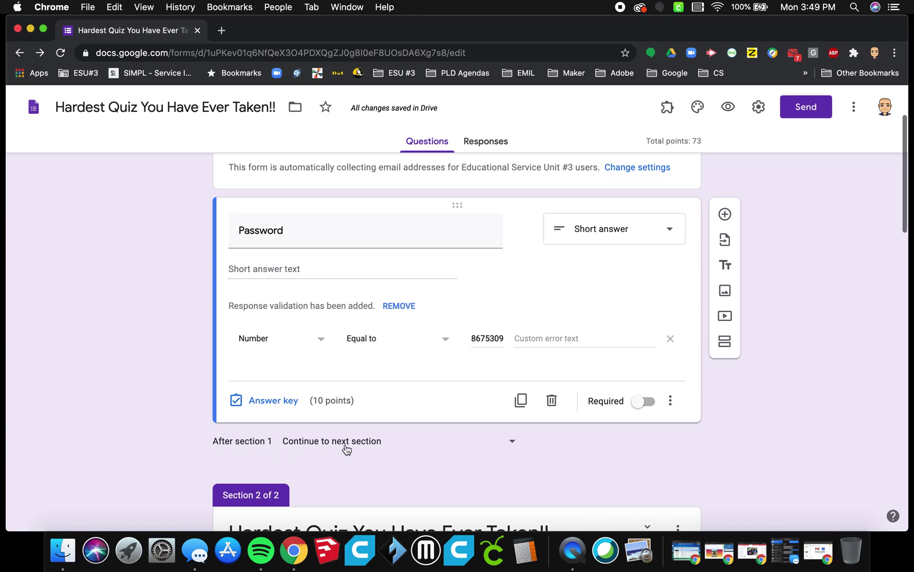
Step: Route section 1 to the Hardest Quiz section; make Password required and worth 0 points
left_click(513, 443)
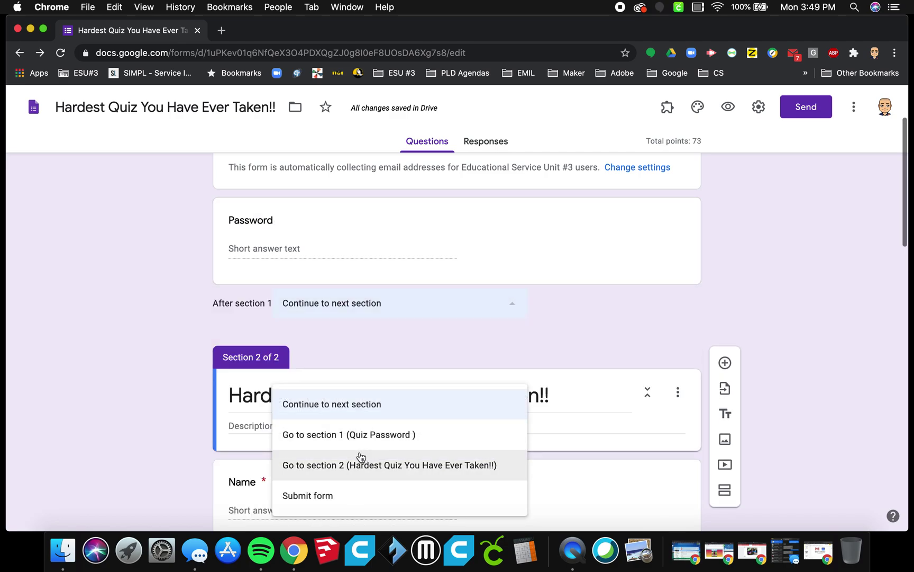
left_click(318, 468)
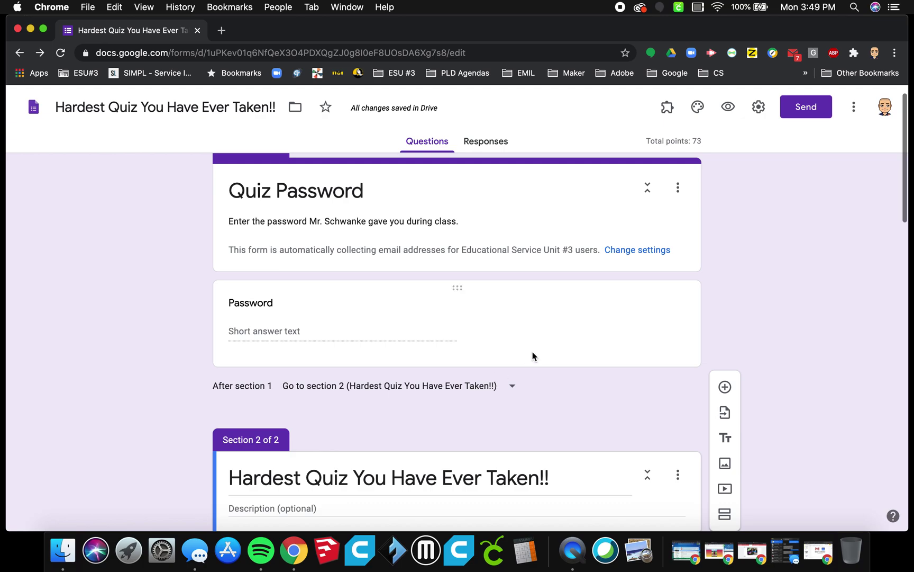
left_click(532, 352)
left_click(644, 484)
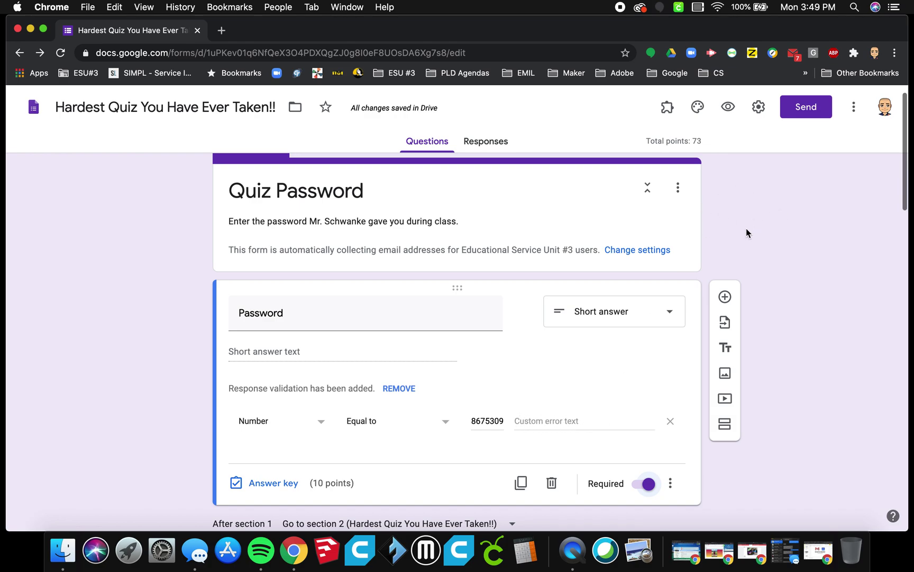
left_click(292, 485)
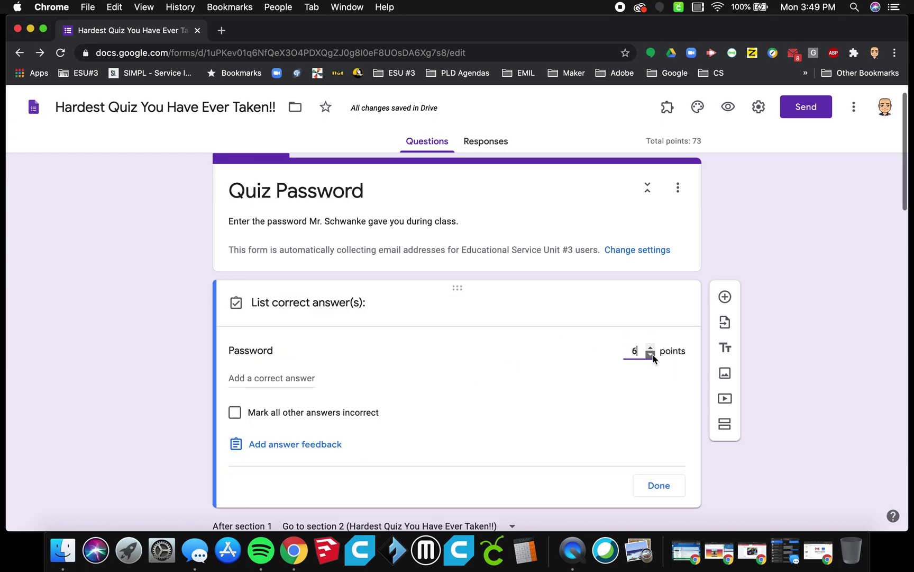
left_click(659, 485)
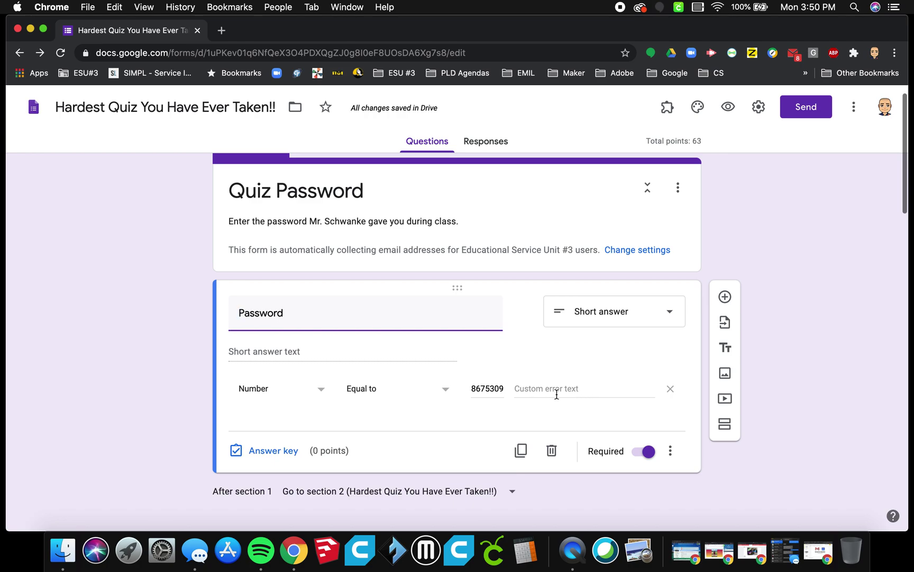
Step: Turn Accepting responses back on from the Responses tab
left_click(730, 113)
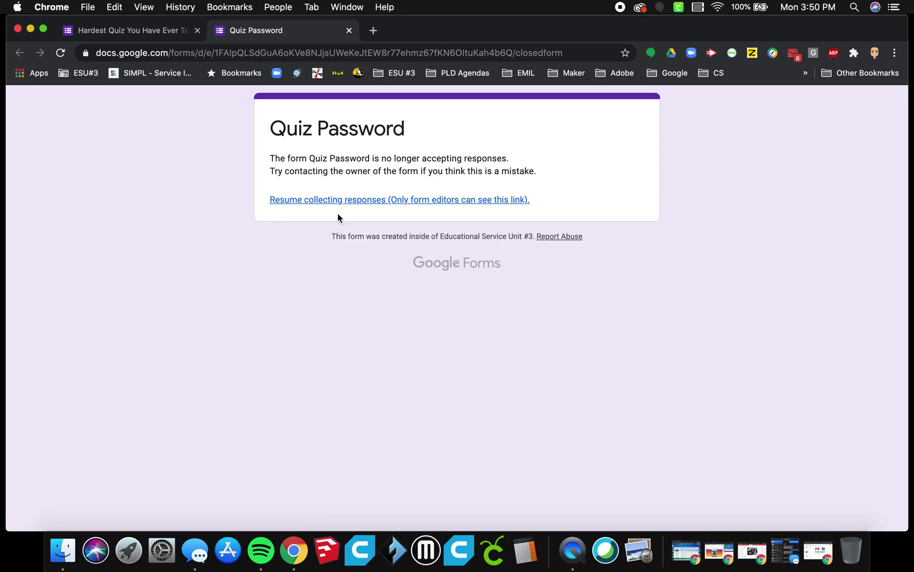
left_click(349, 30)
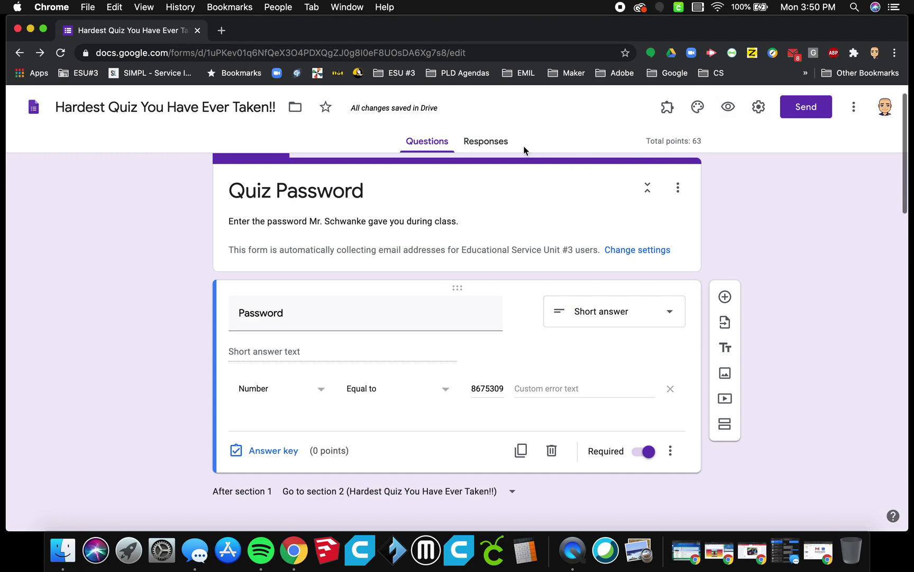
left_click(486, 141)
left_click(664, 225)
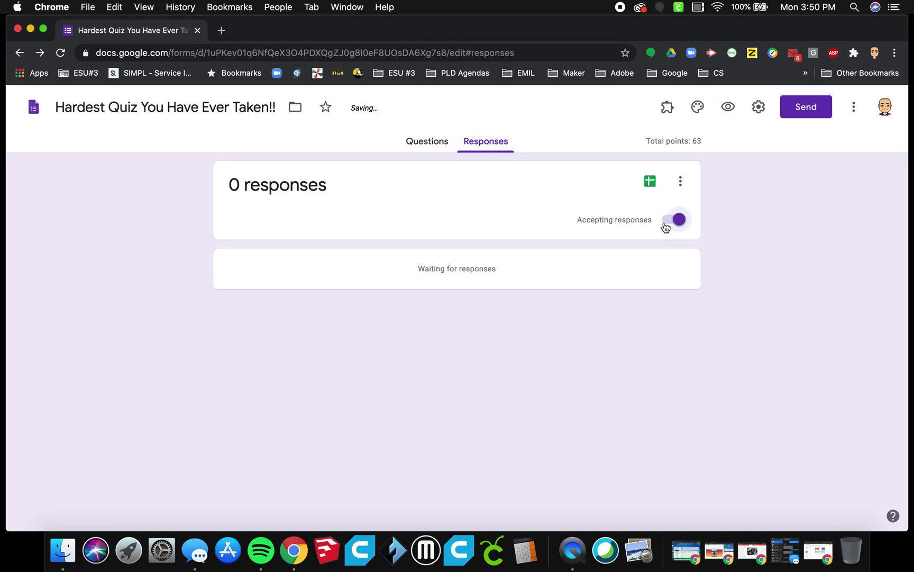
left_click(418, 143)
Step: Preview the form and confirm a wrong password number is rejected
left_click(730, 108)
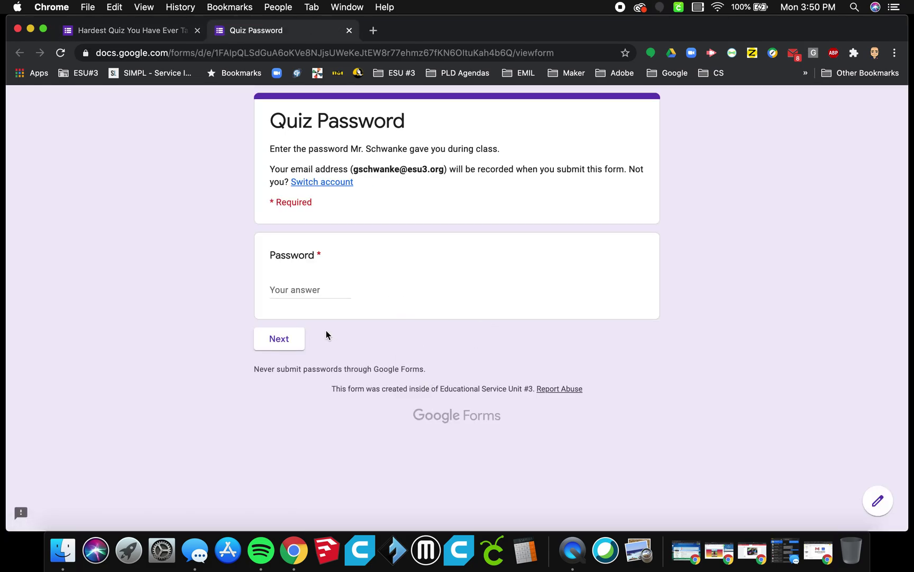
left_click(303, 291)
type("8928393490")
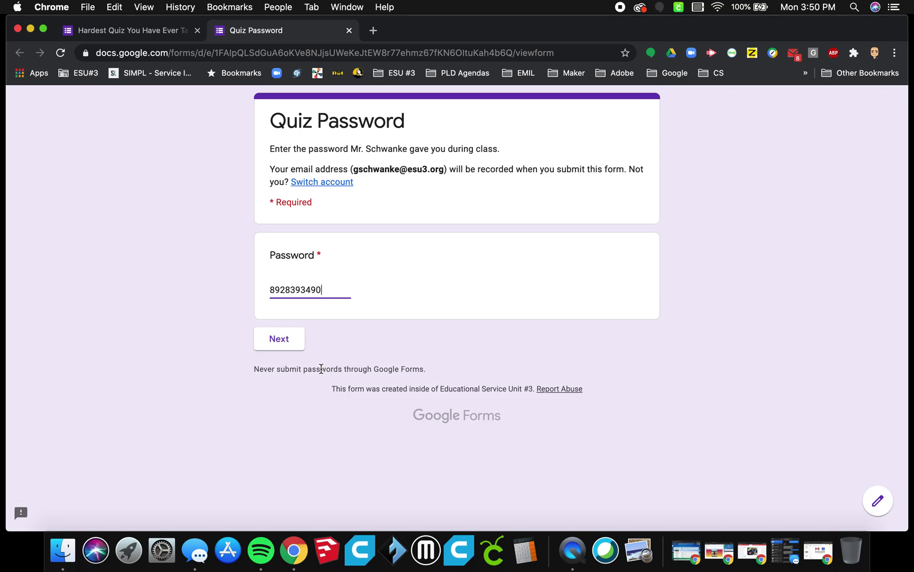
left_click(288, 347)
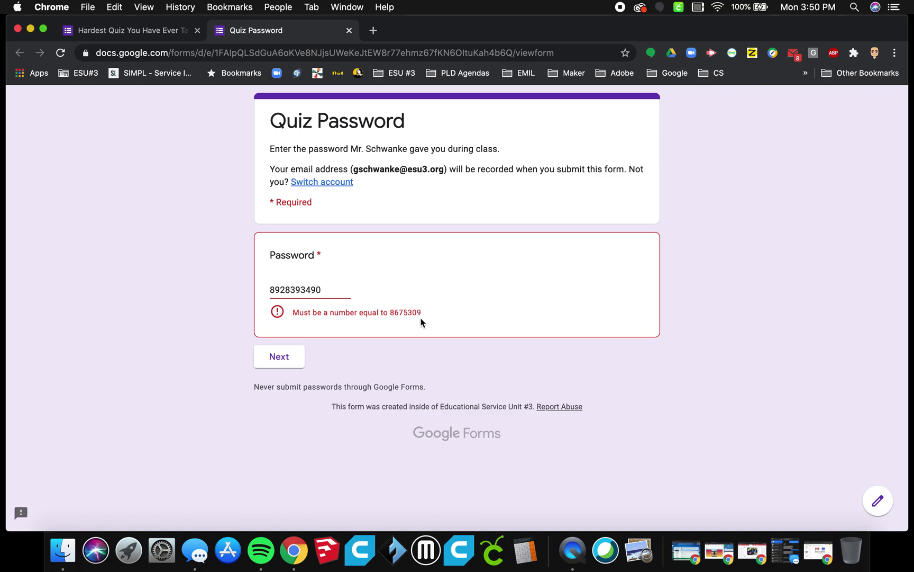
left_click(349, 31)
Step: Add the custom error message 'WRONG! Please see [teacher] for the password' to the password validation, fixing the typo
left_click(551, 200)
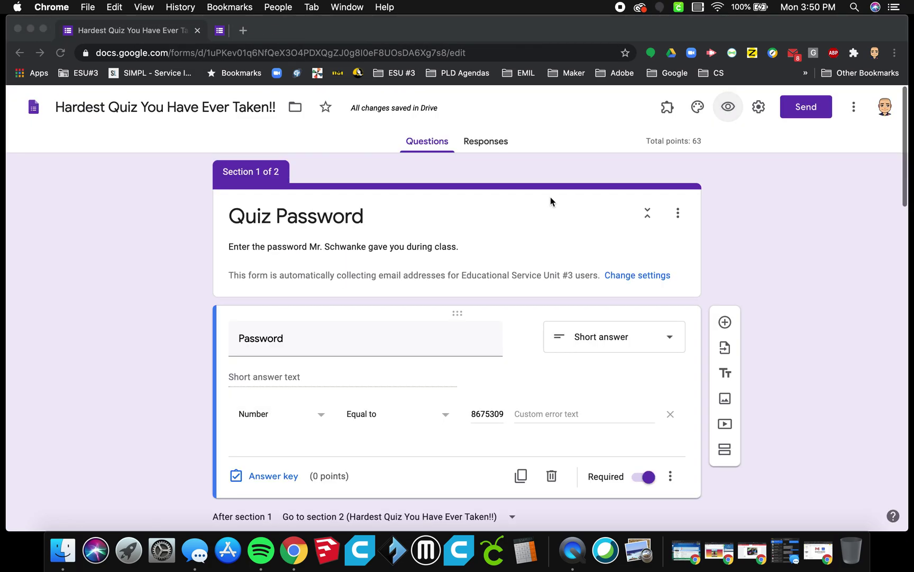
left_click(525, 414)
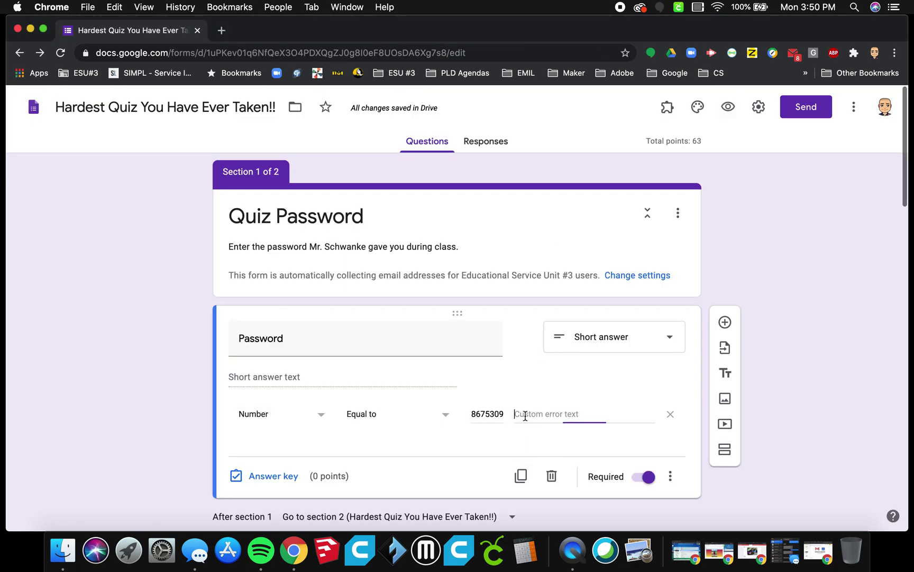
type("WRO")
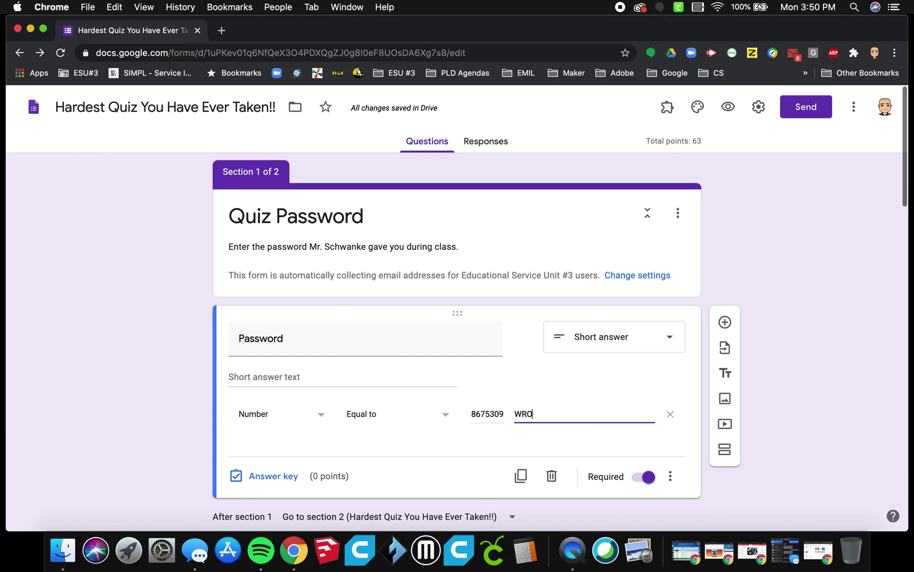
type("NG! ")
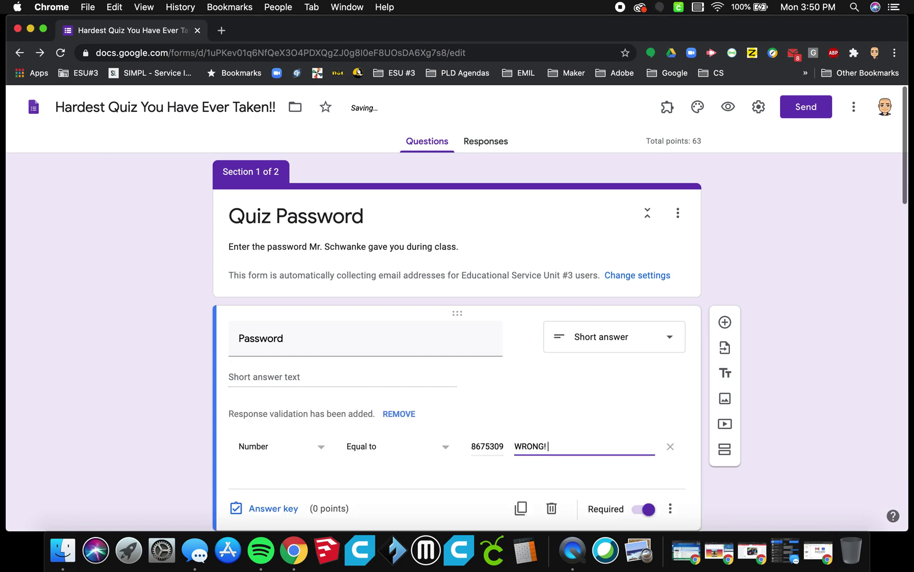
type("Please see Mr. ")
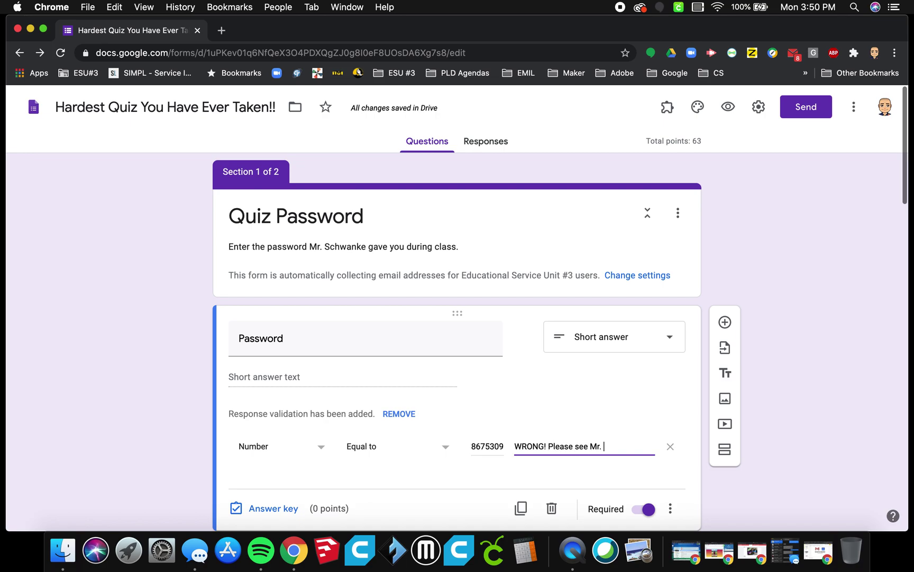
type("Schwanke for the password!")
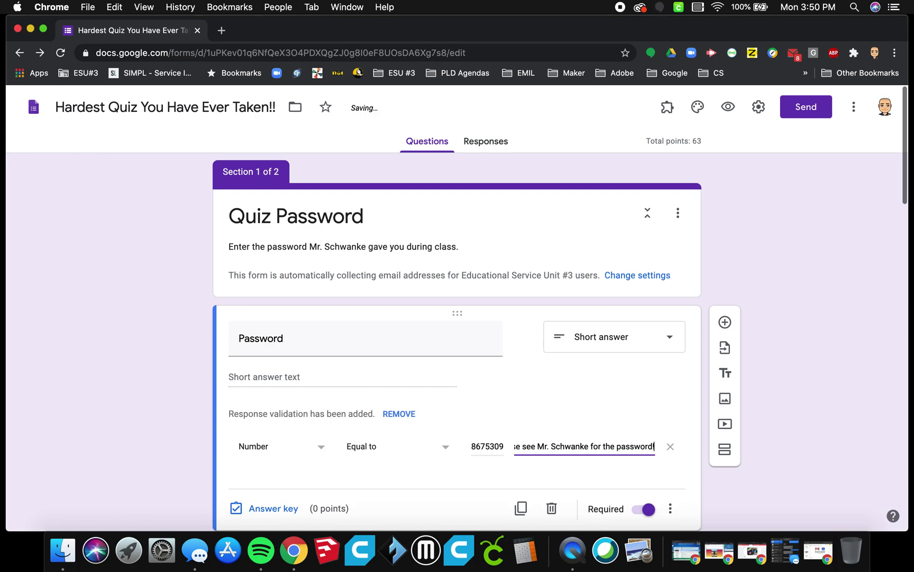
Step: Preview the form and submit a wrong password to see the custom error message
left_click(596, 389)
left_click(728, 106)
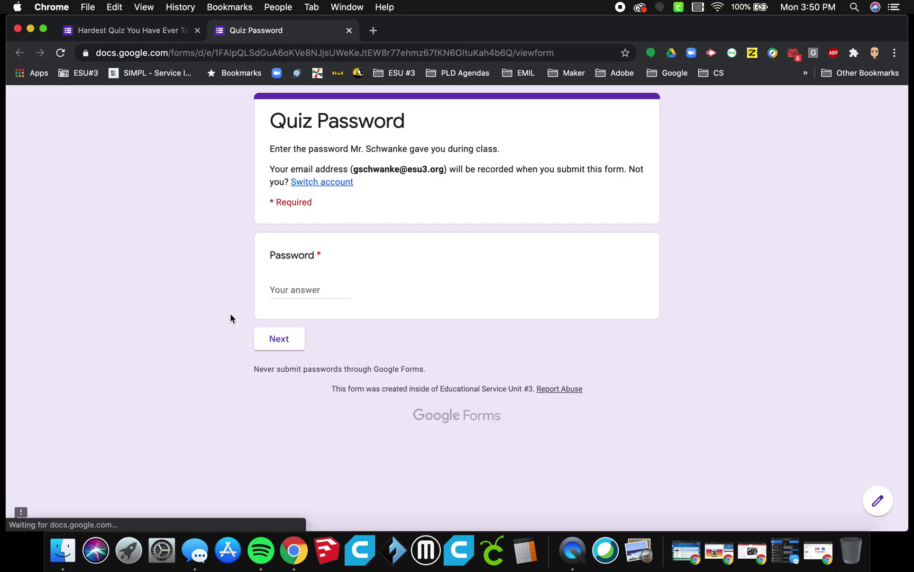
left_click(278, 288)
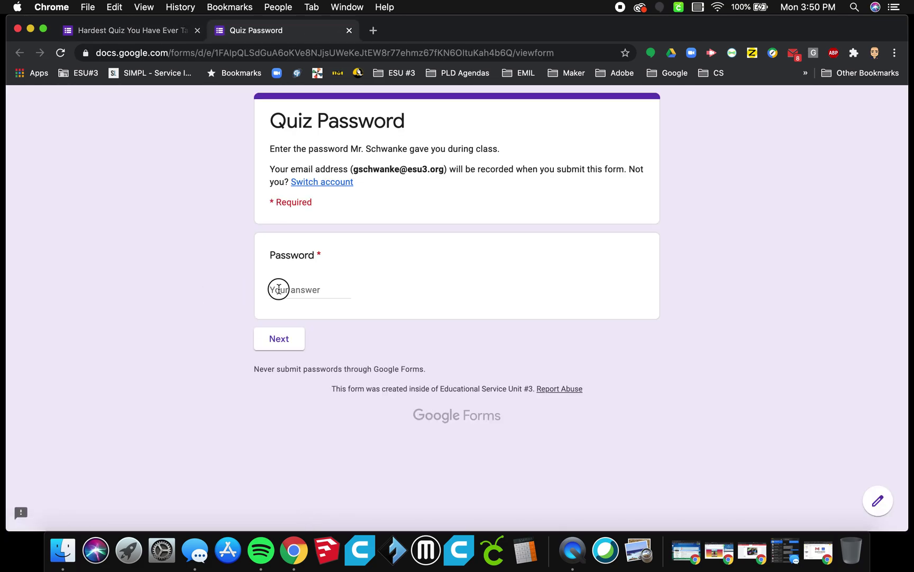
type("93749e3")
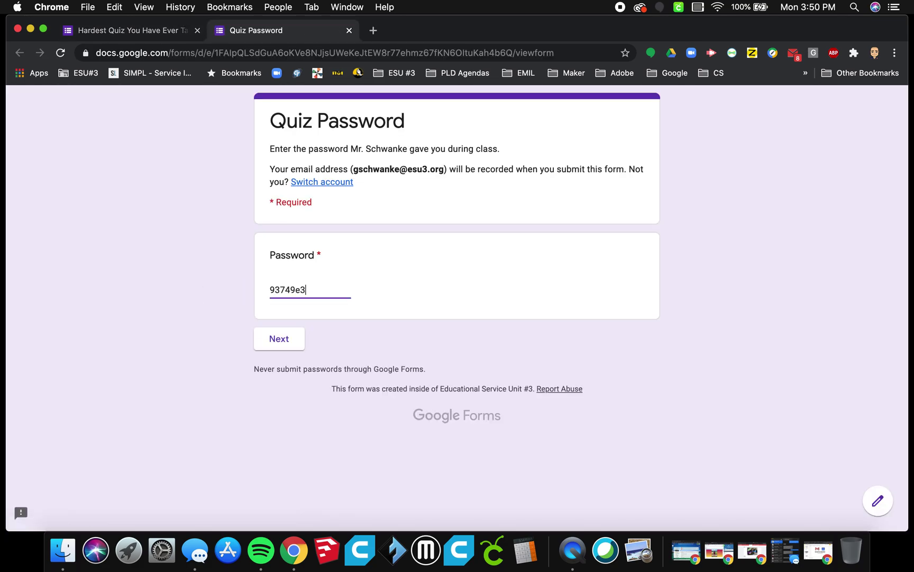
left_click(286, 340)
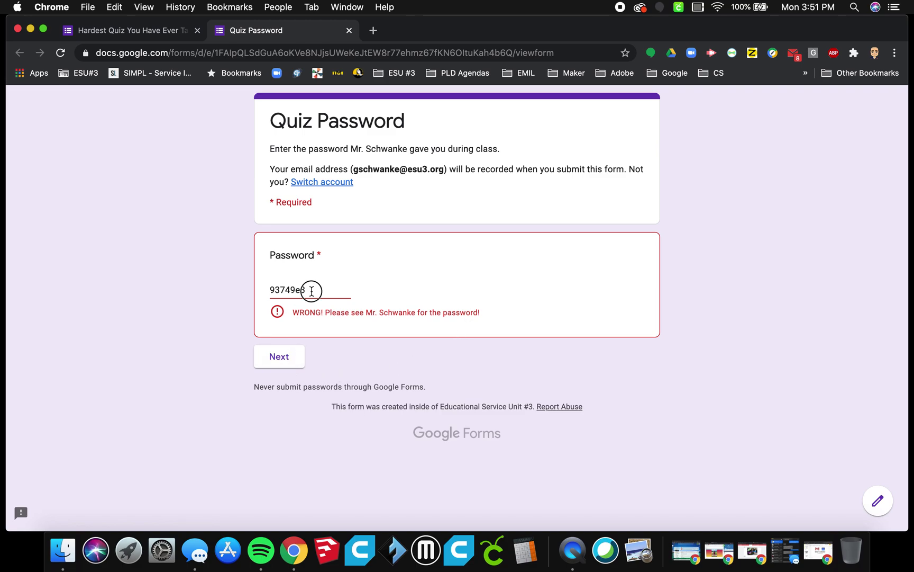
Step: Replace it with the correct quiz password and continue to review the Hardest Quiz questions
left_click_drag(310, 290, 225, 289)
type("8")
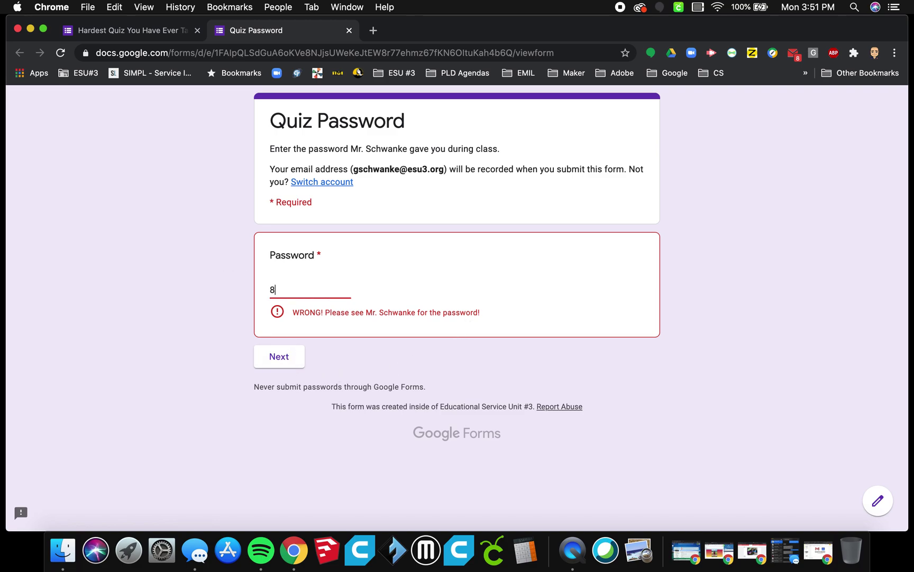
type("675309")
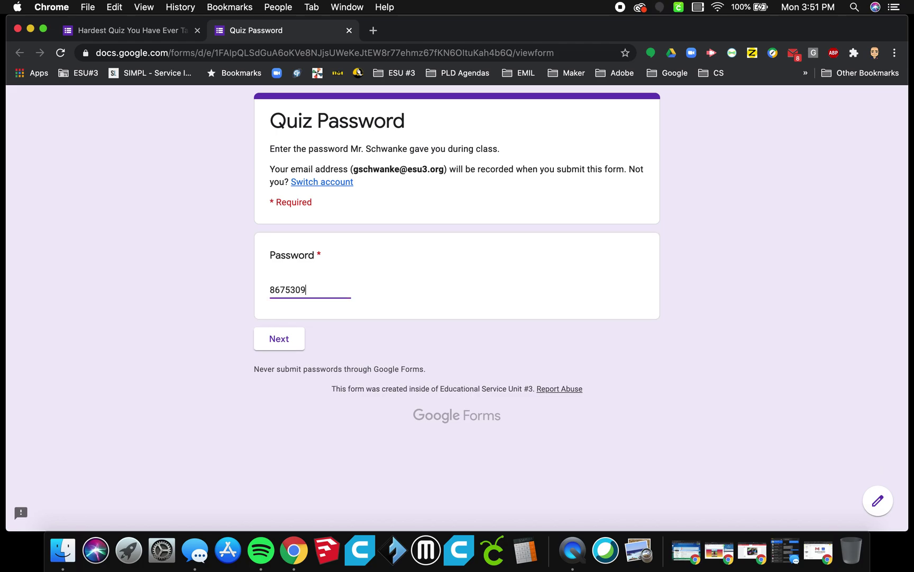
left_click(278, 345)
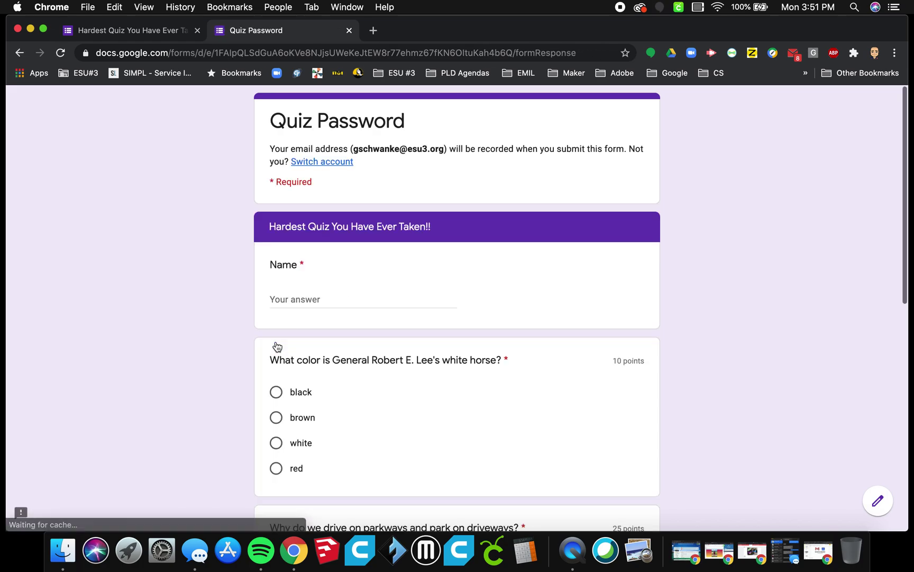
scroll(457, 357, "down", 10)
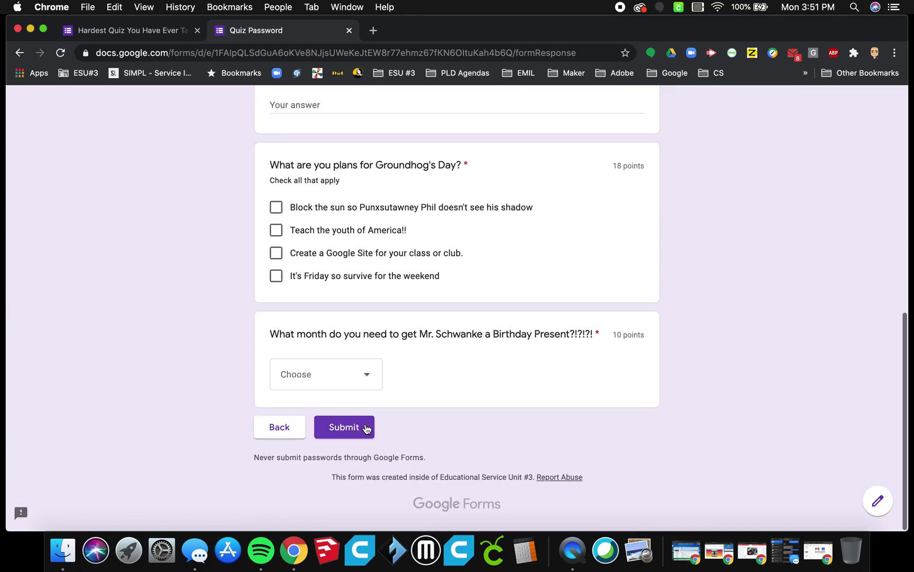
scroll(437, 392, "up", 15)
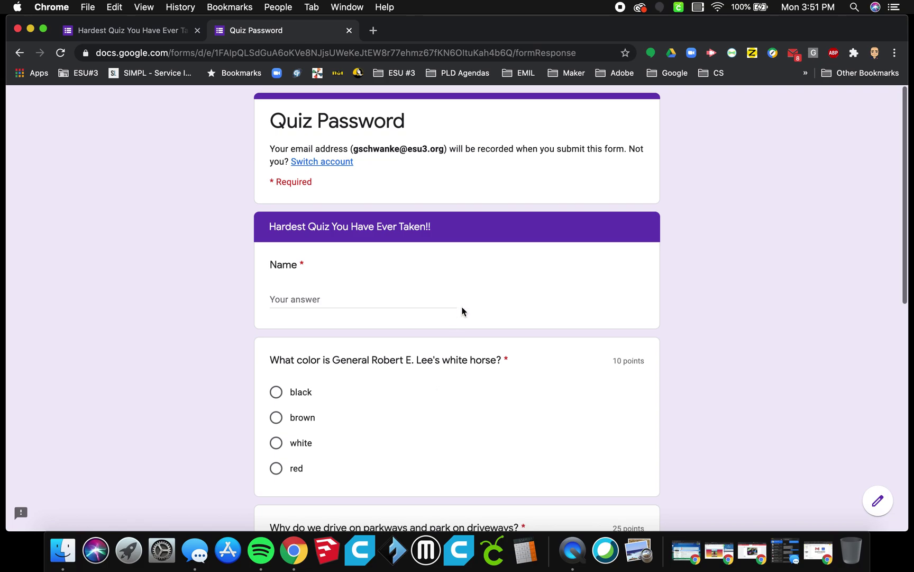
scroll(461, 310, "up", 1)
scroll(462, 310, "down", 1)
scroll(462, 310, "up", 1)
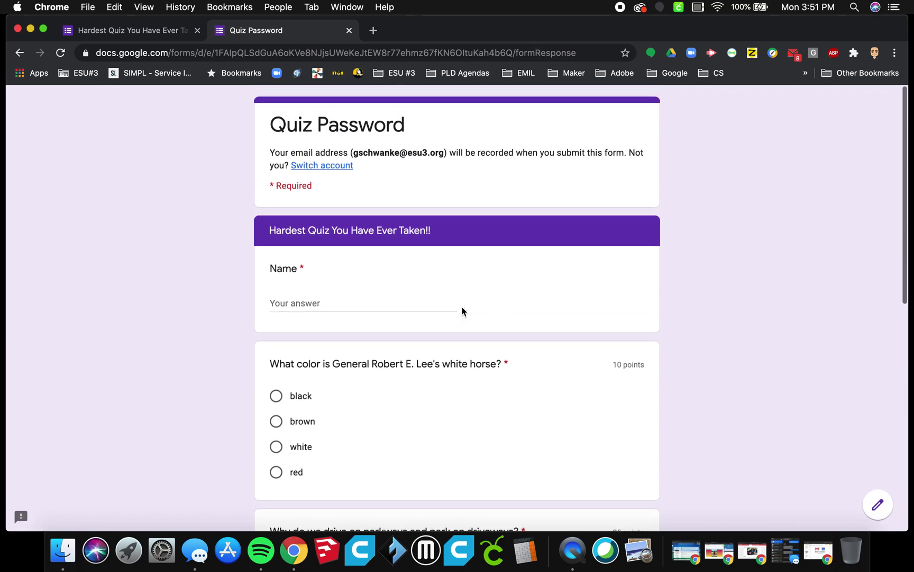